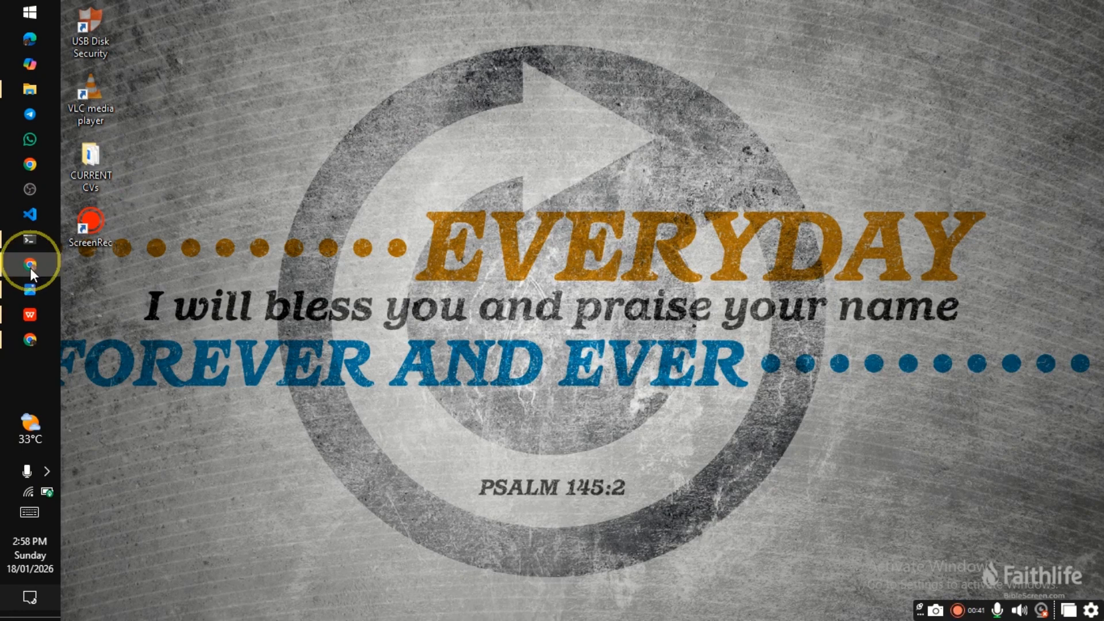
- Switch to the WPS naming-convention spreadsheet and copy the IAM role name dev-role-s3-access
left_click(30, 314)
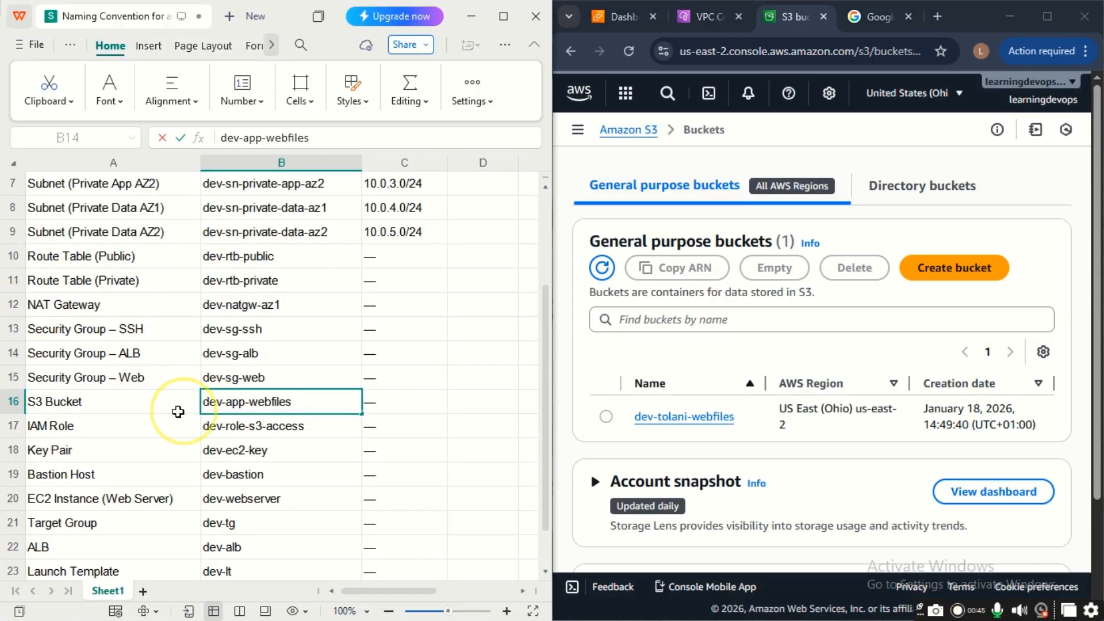
left_click(175, 408)
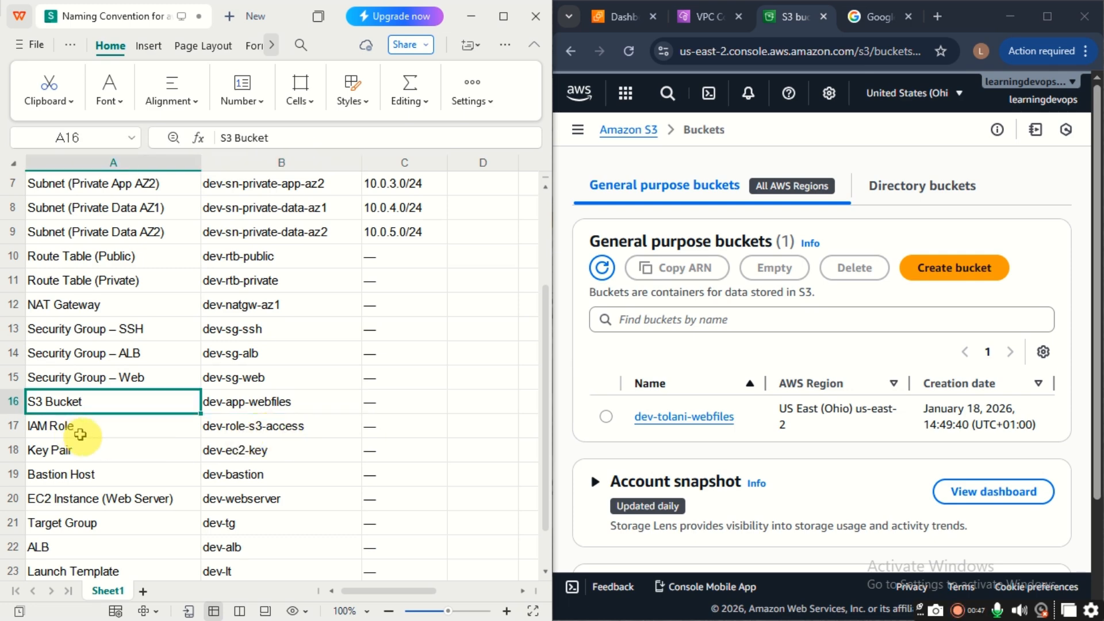
double_click(273, 430)
left_click_drag(329, 425, 206, 425)
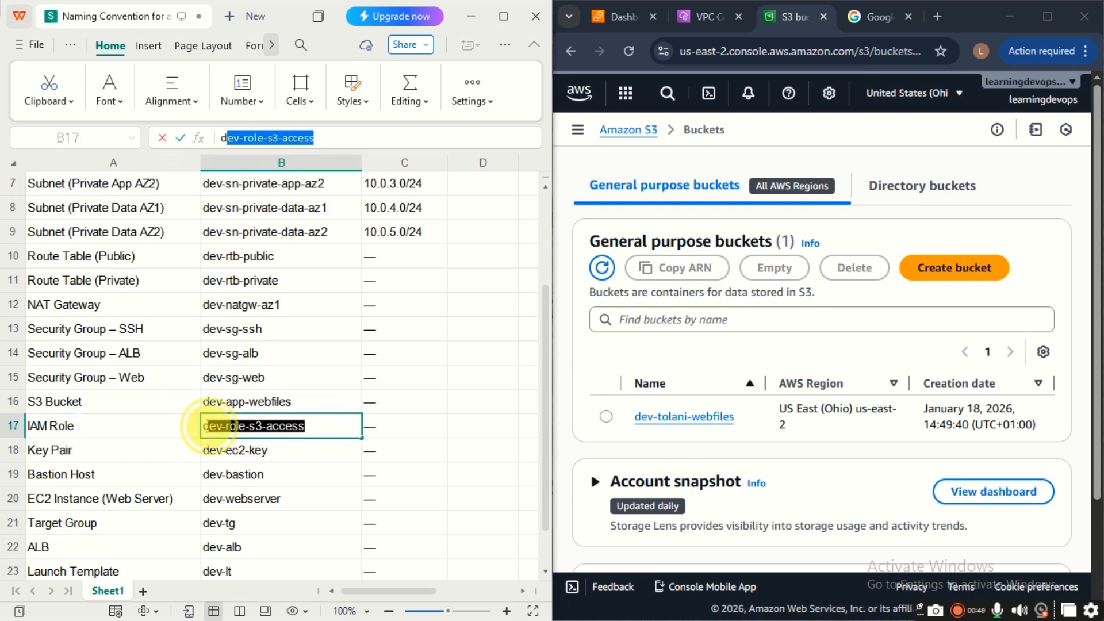
left_click(213, 405)
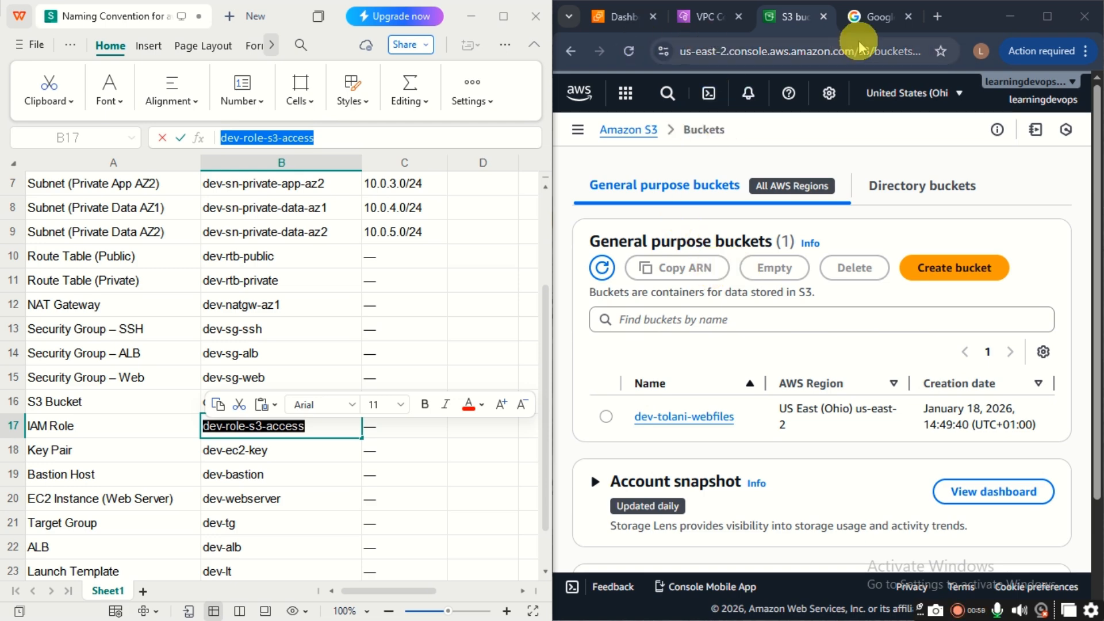
- Switch to the AWS console in a maximized browser window, search for iam and open the IAM service in a new tab
left_click(1046, 16)
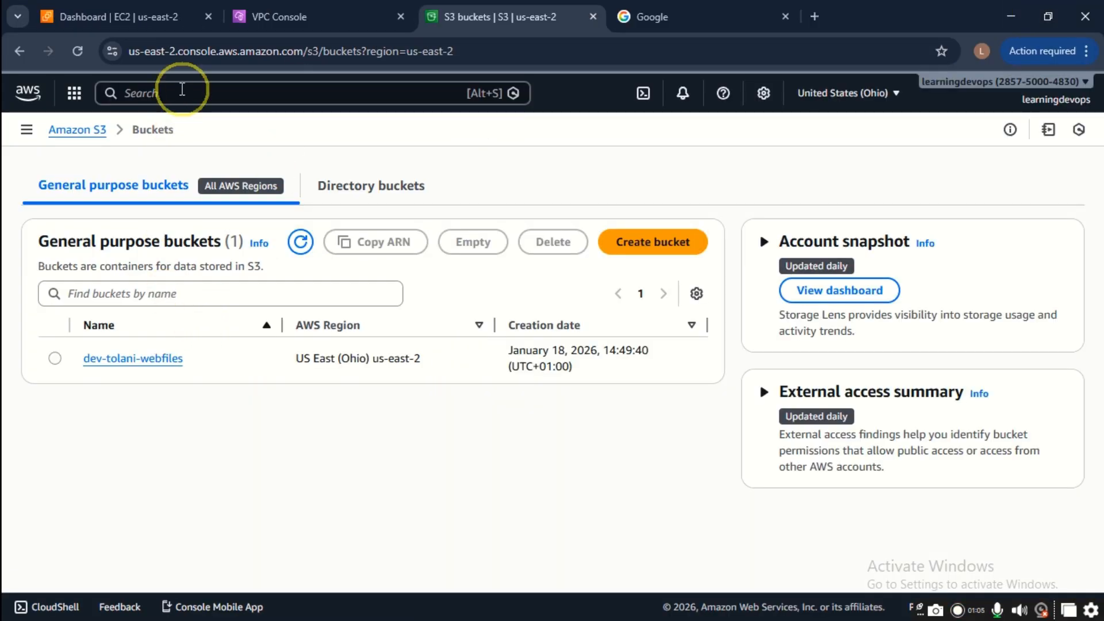
left_click(179, 91)
type("iam")
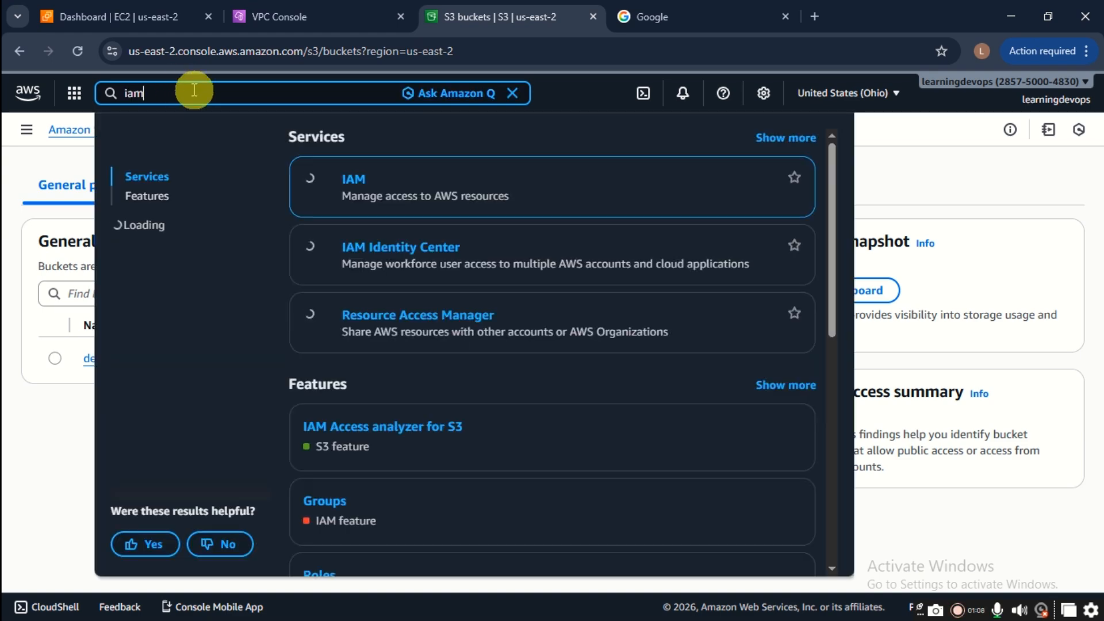
right_click(363, 185)
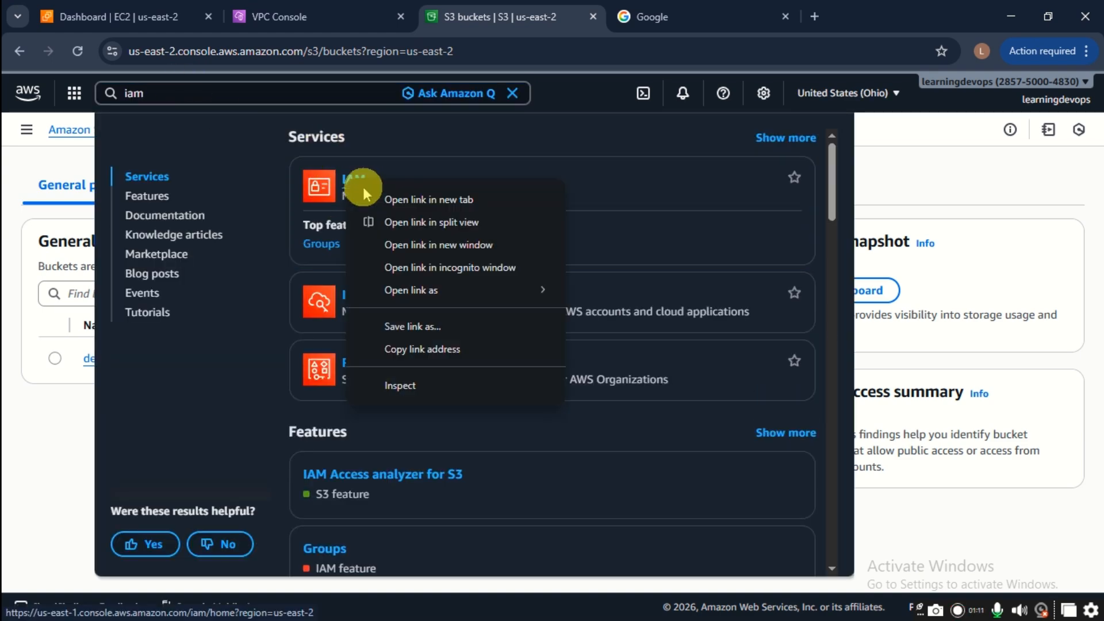
left_click(379, 201)
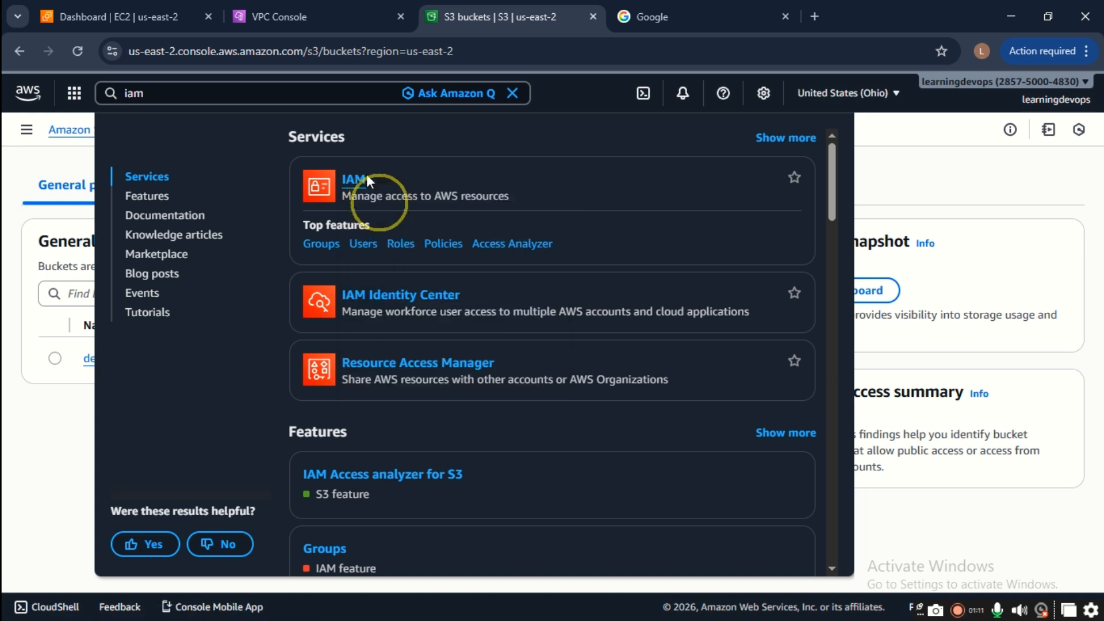
left_click(661, 15)
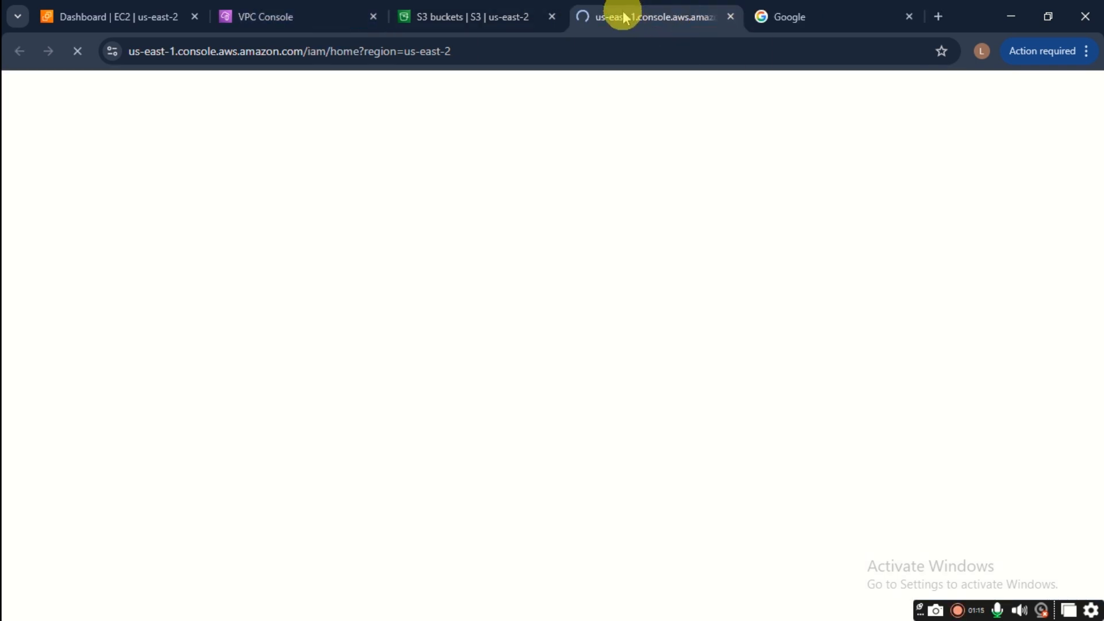
left_click(625, 12)
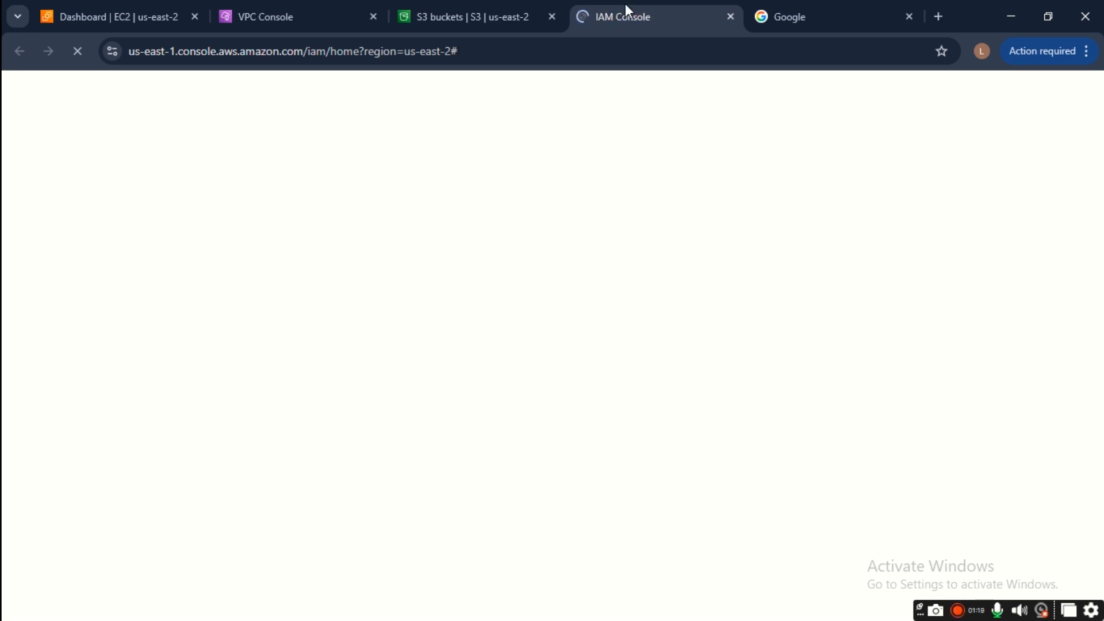
left_click(630, 2)
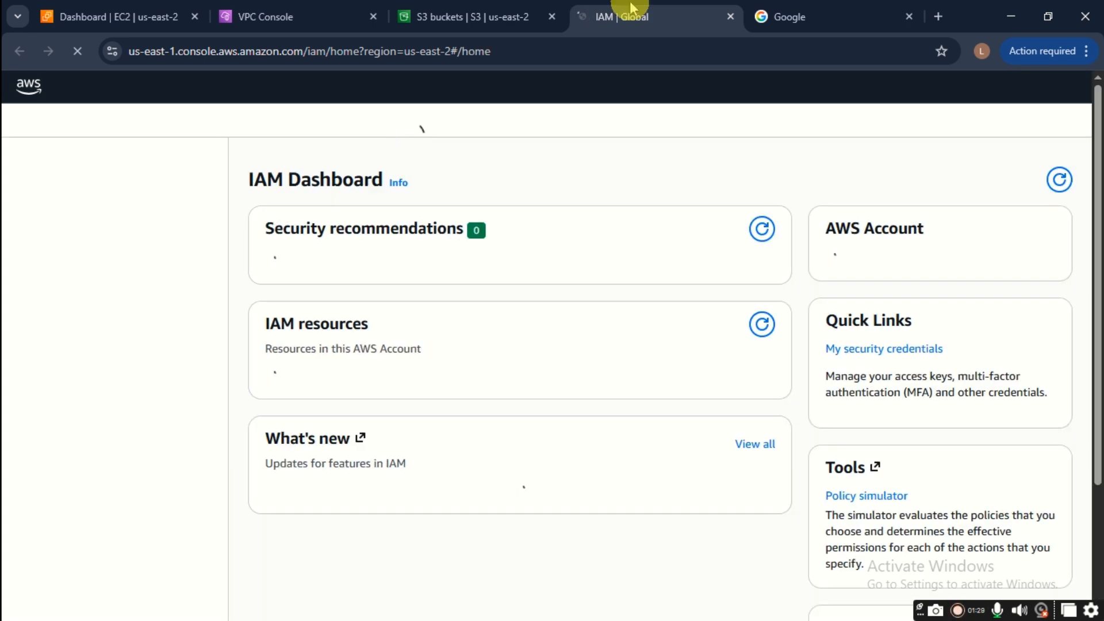
left_click(630, 2)
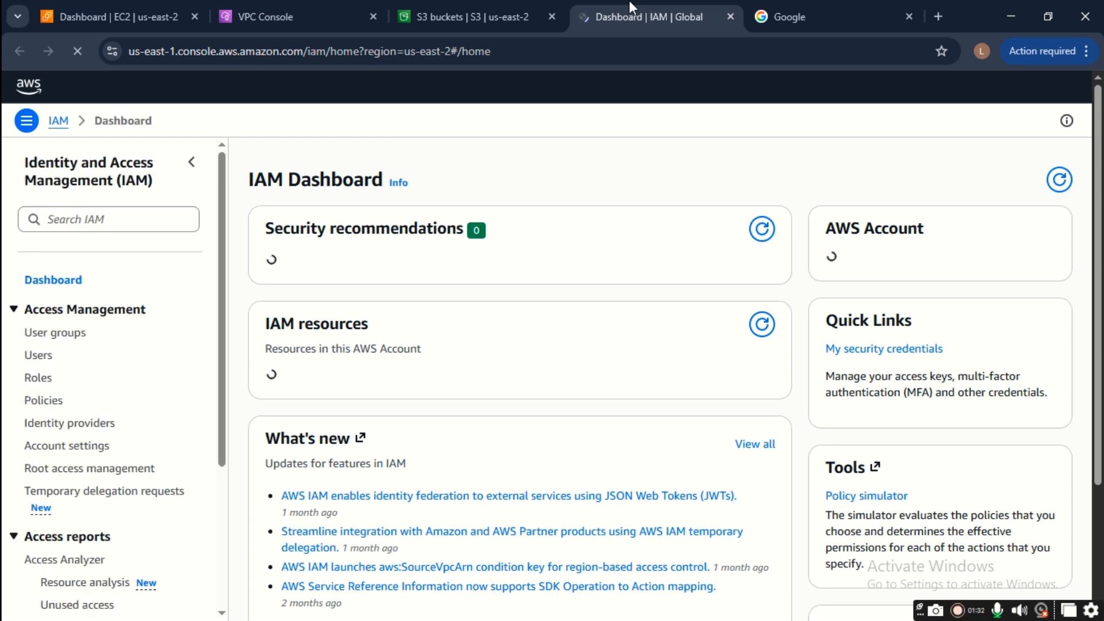
left_click(426, 145)
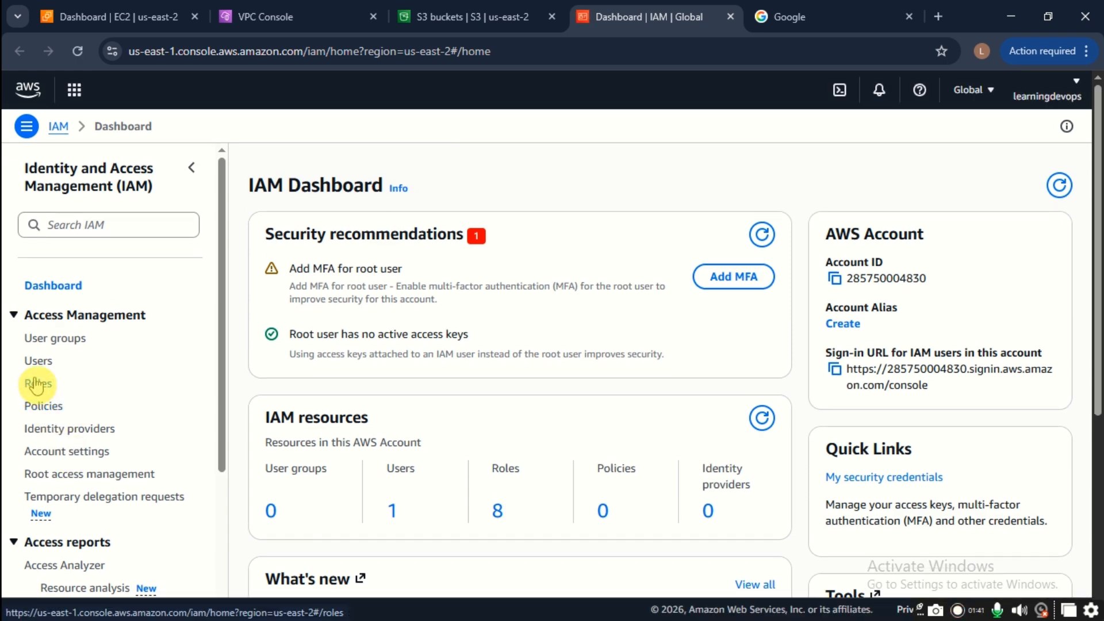
- Go to the IAM roles list and start creating a new role
left_click(33, 390)
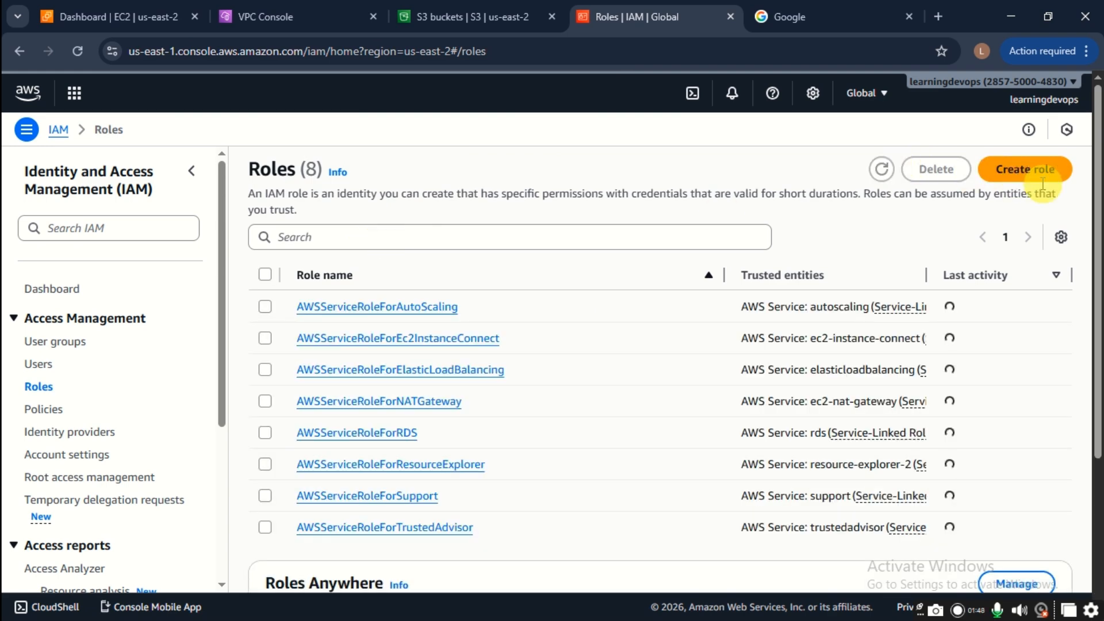
scroll(296, 514, "down", 4)
scroll(316, 443, "up", 4)
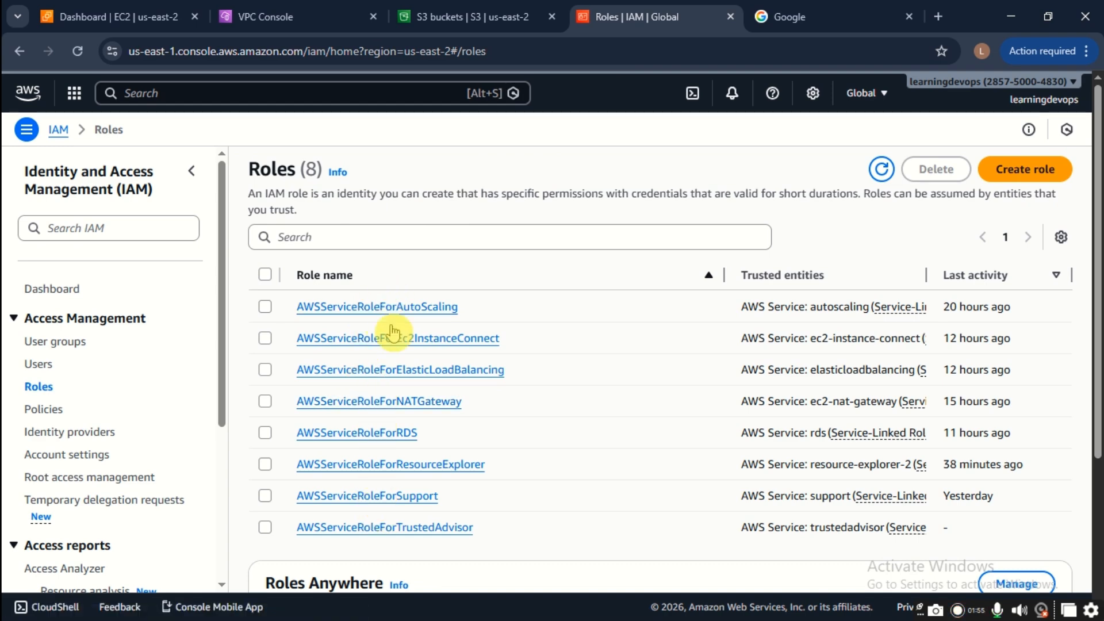
left_click(1031, 168)
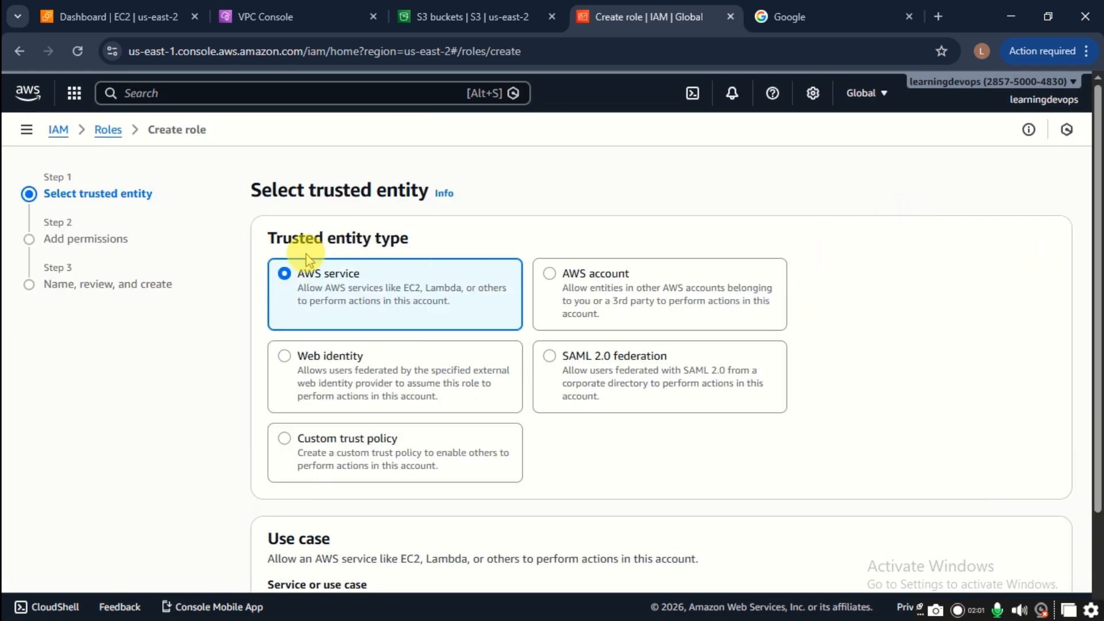
- Set the trusted entity type to AWS service with EC2 as the use case, and proceed to the permissions
left_click(344, 289)
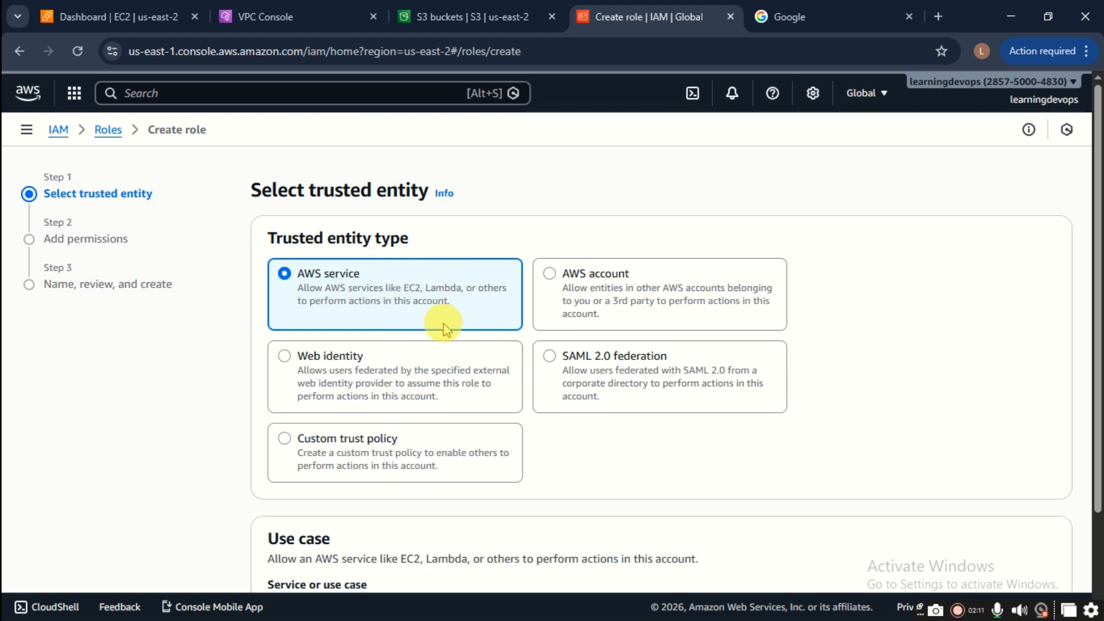
scroll(443, 330, "down", 2)
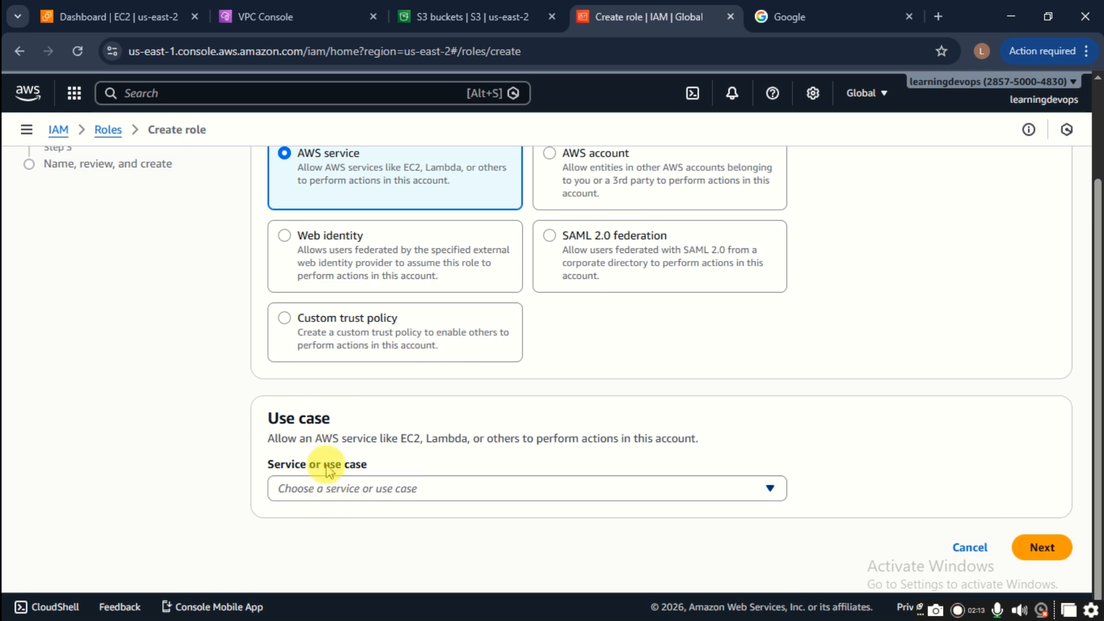
left_click(367, 489)
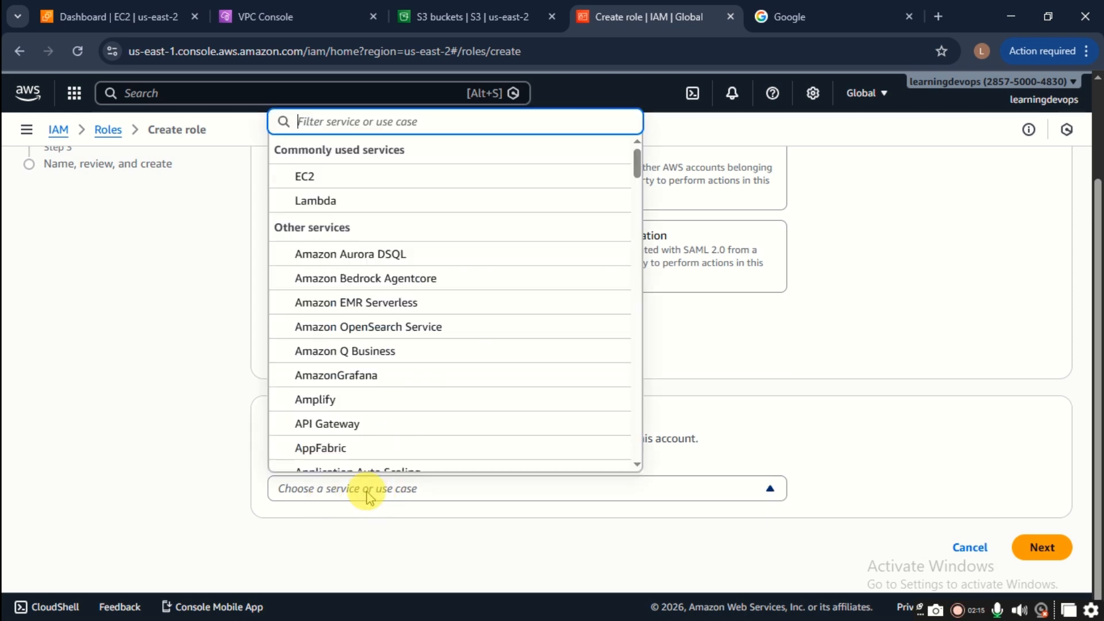
left_click(331, 186)
scroll(449, 494, "down", 4)
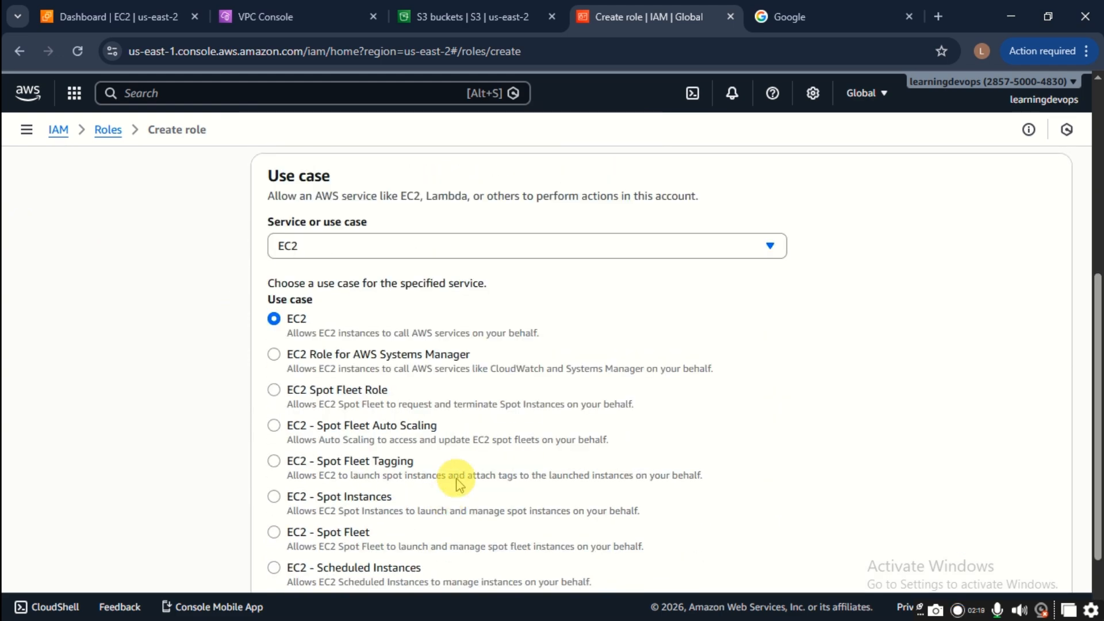
scroll(456, 483, "down", 2)
left_click(1044, 549)
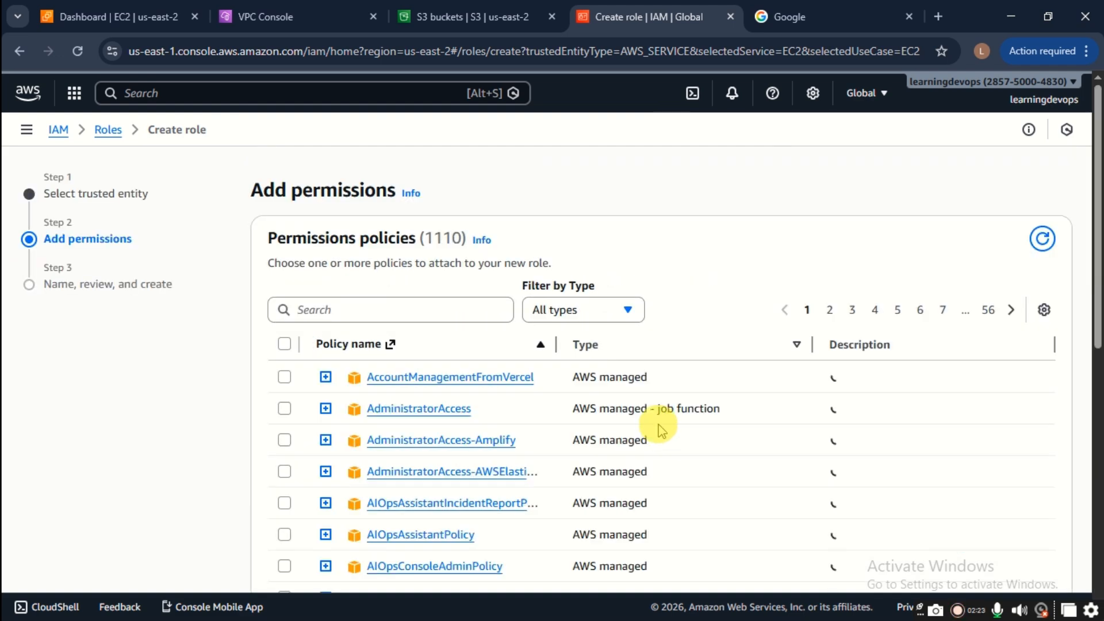
- Filter the permissions policies by s3full, select AmazonS3FullAccess for the role and continue to the naming and review stage
left_click(381, 308)
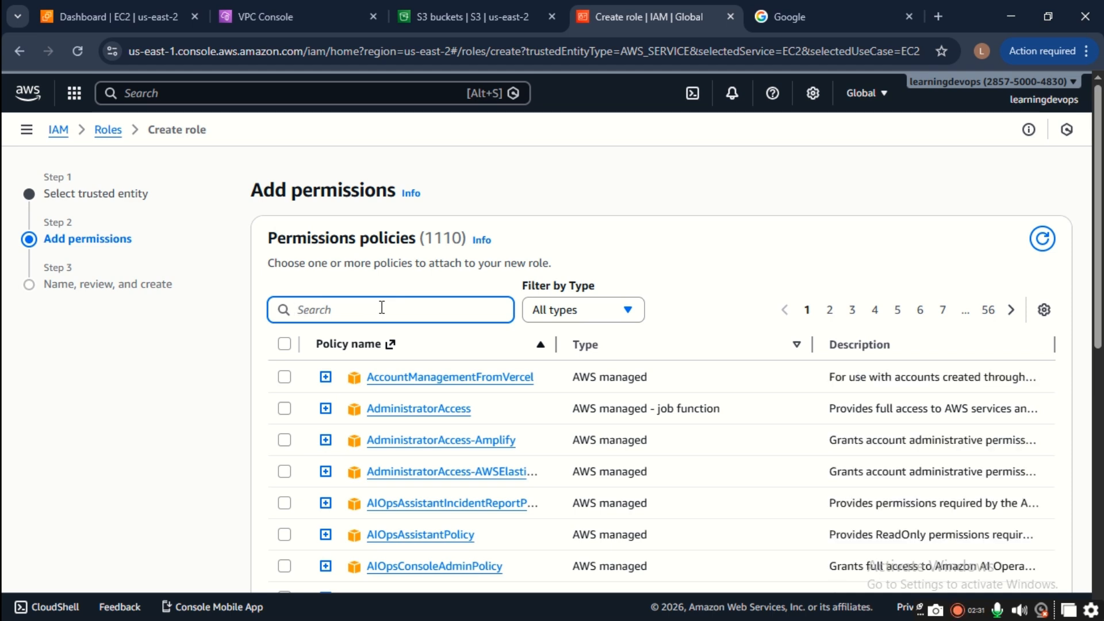
type("s")
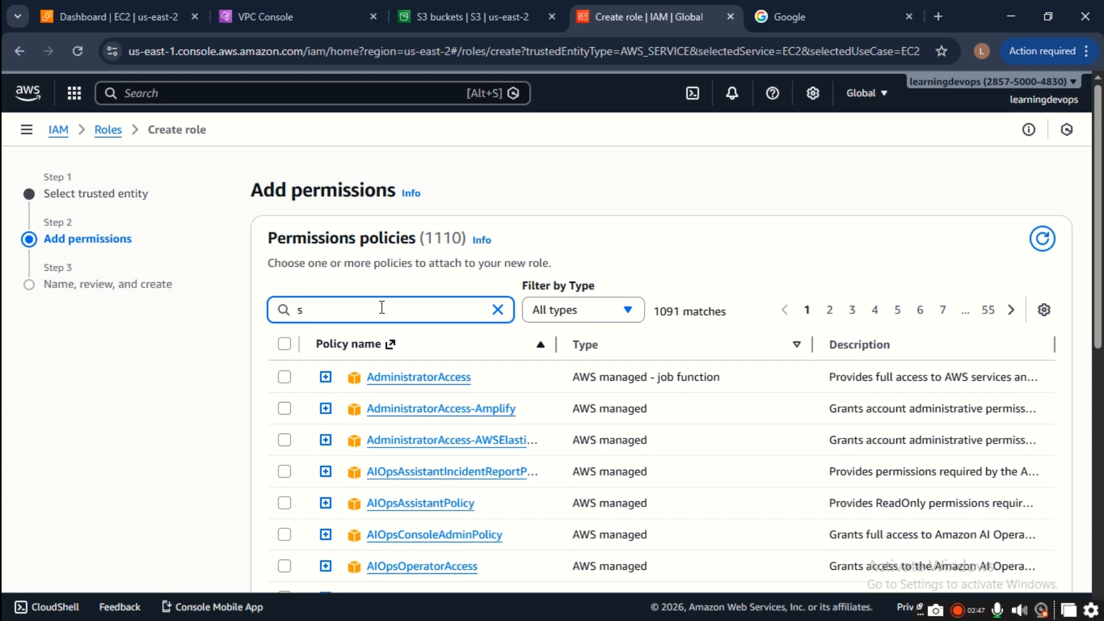
type("3")
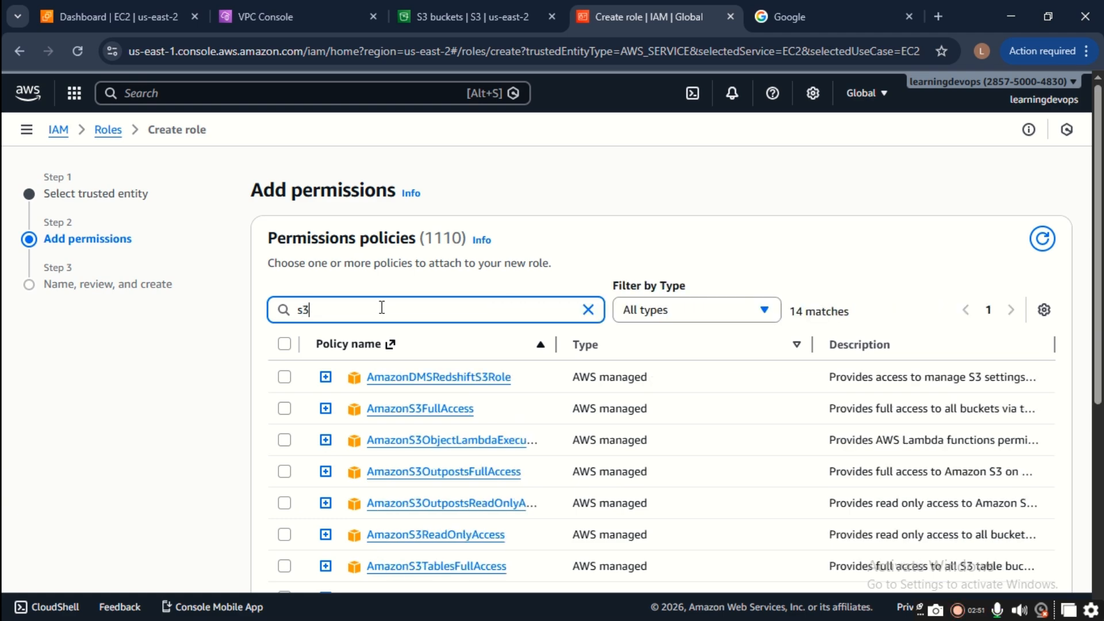
type("full")
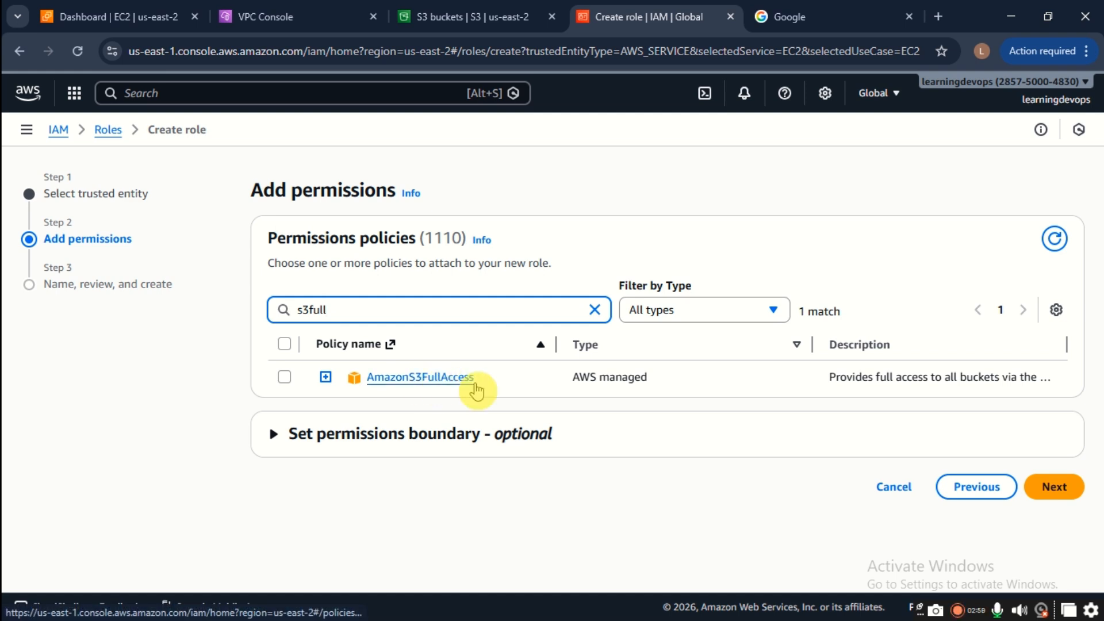
left_click(284, 378)
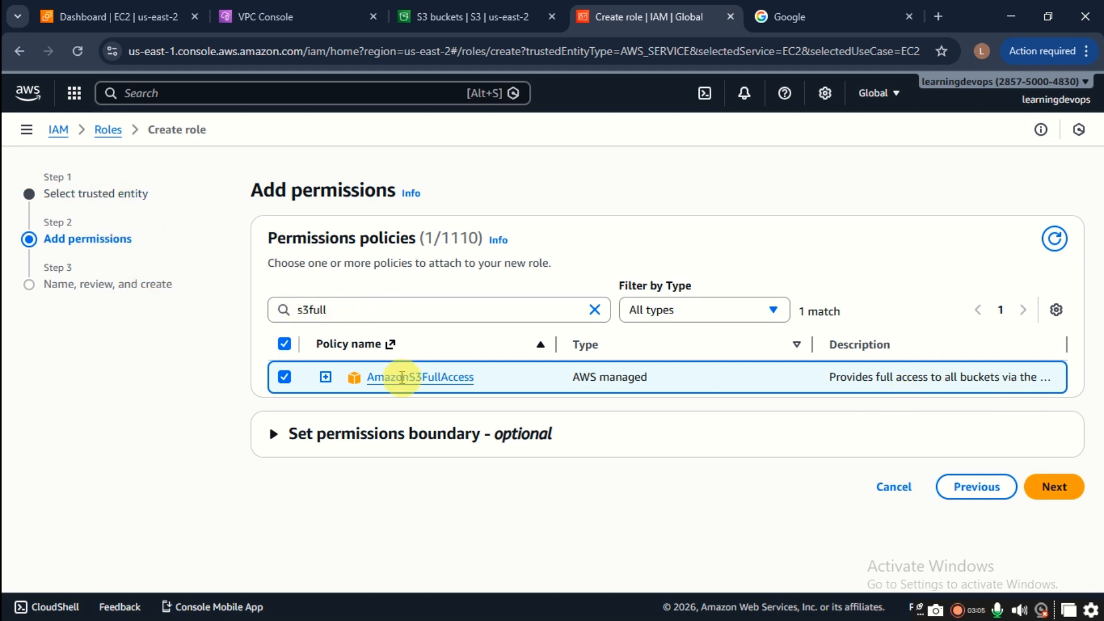
left_click(1063, 493)
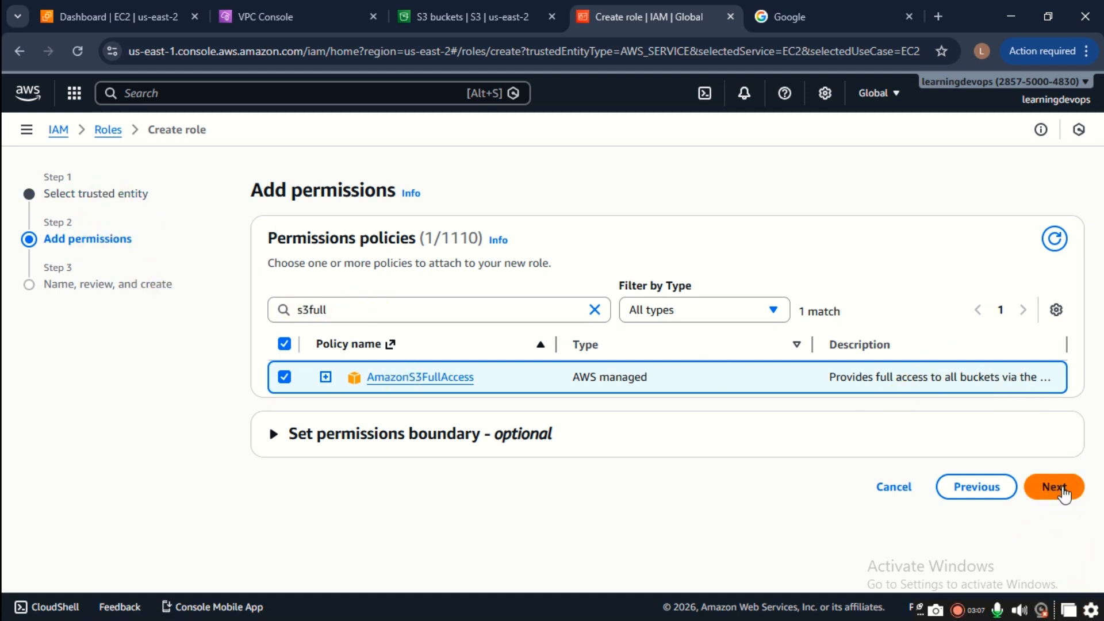
left_click(1064, 493)
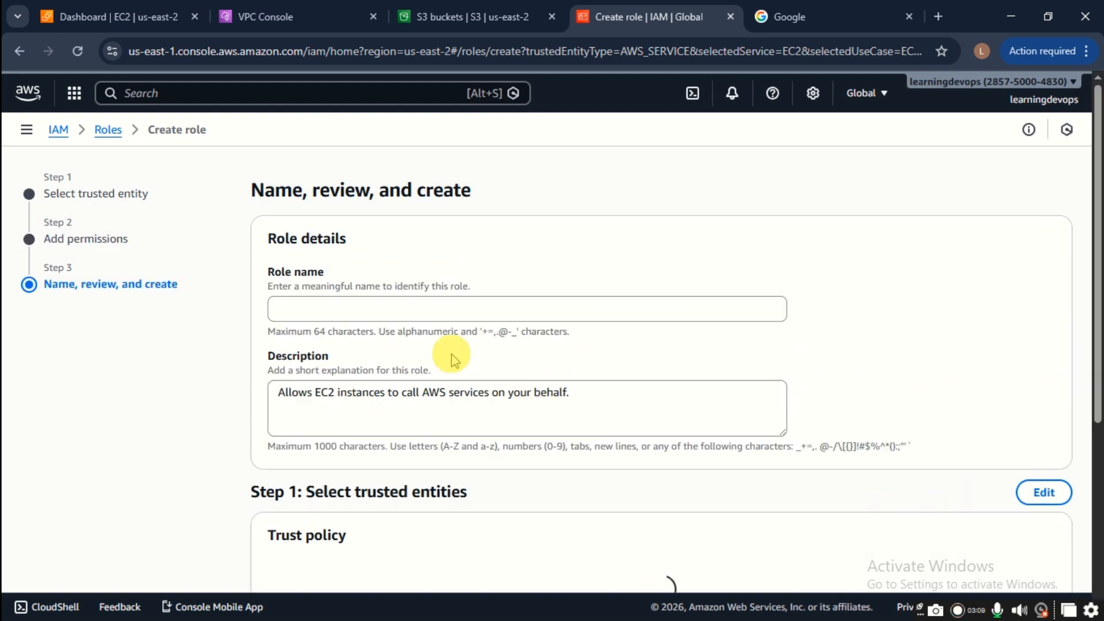
- Name the role dev-role-s3-access and review the action and service principal in its trust policy
left_click(348, 299)
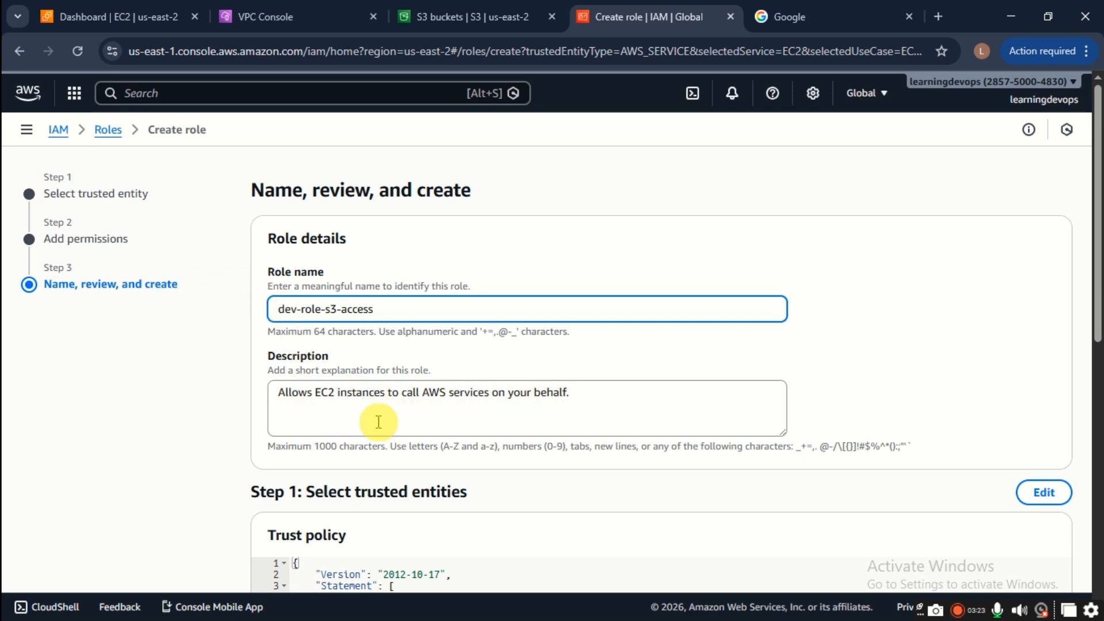
scroll(402, 402, "down", 3)
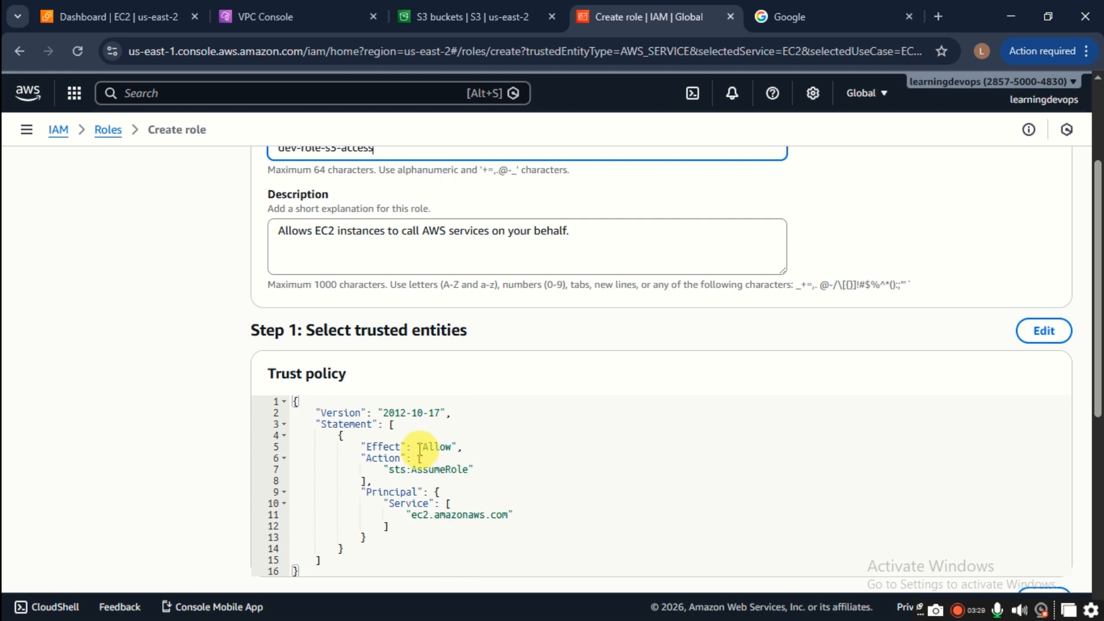
left_click(460, 446)
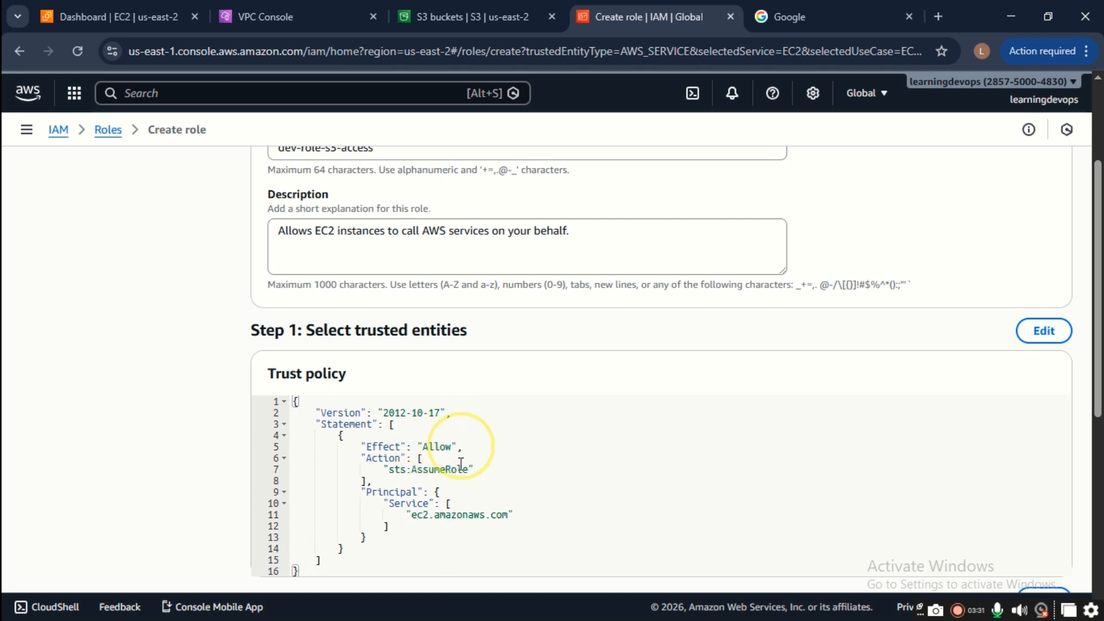
left_click_drag(469, 469, 413, 466)
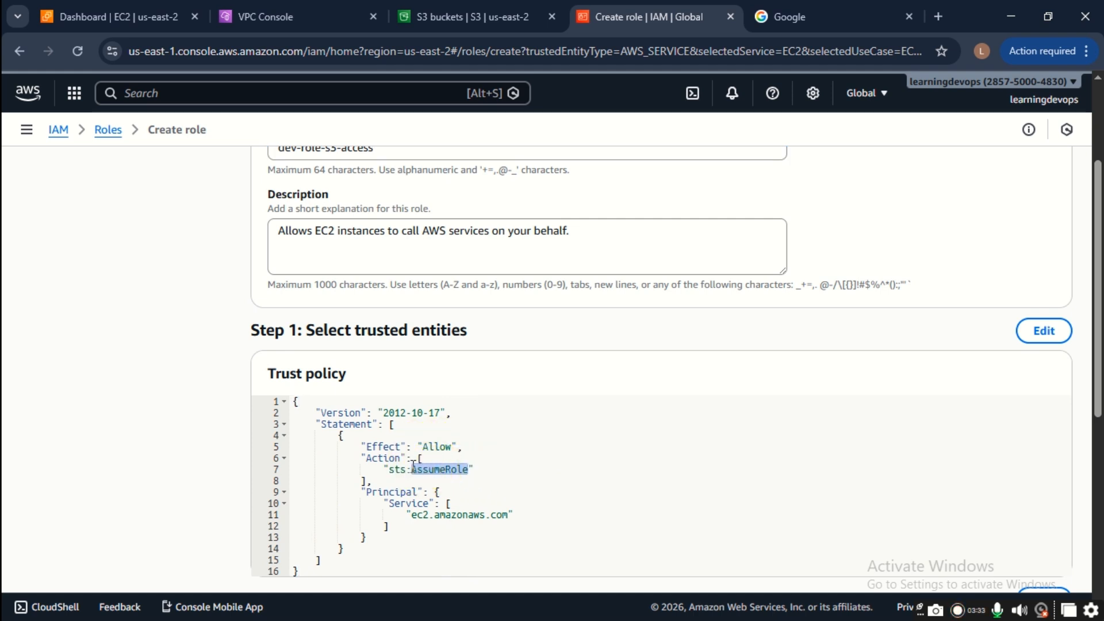
scroll(413, 471, "down", 3)
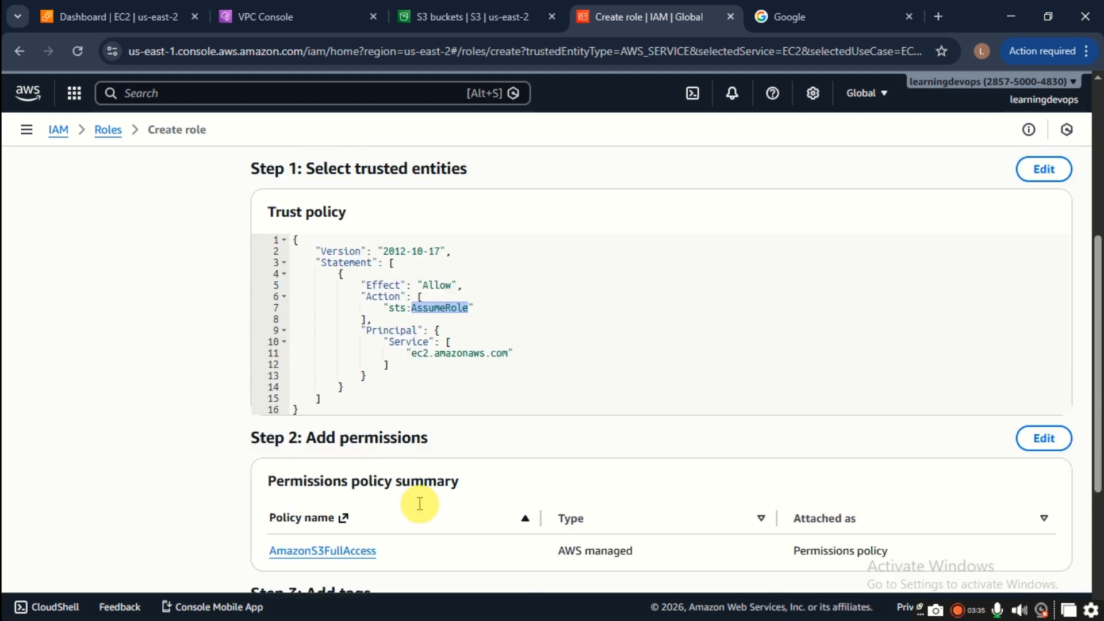
left_click(430, 358)
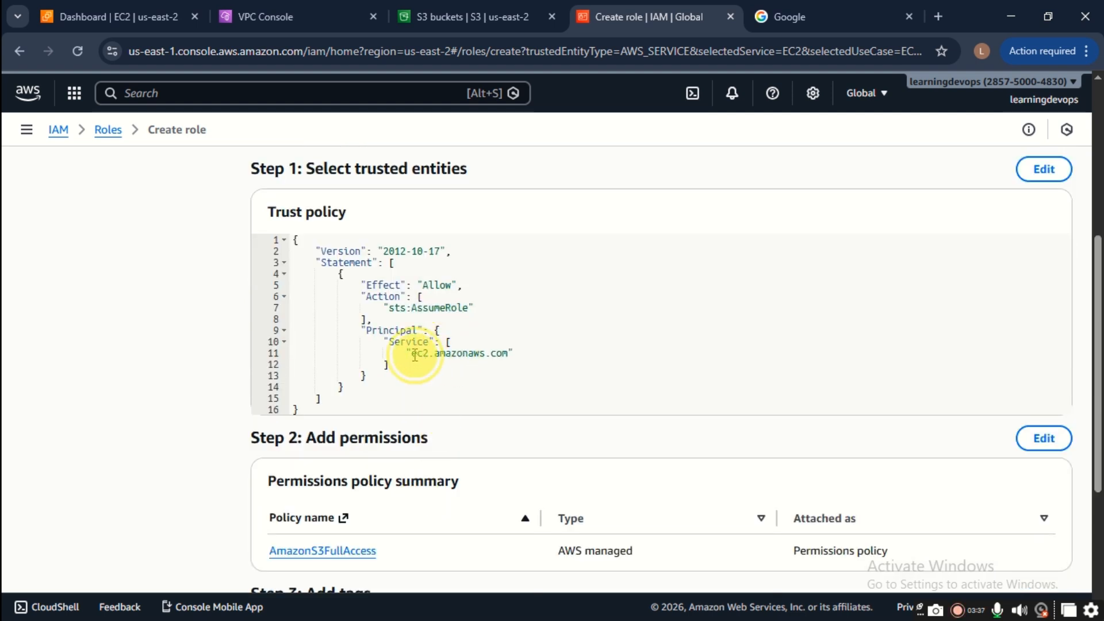
left_click_drag(411, 353, 516, 356)
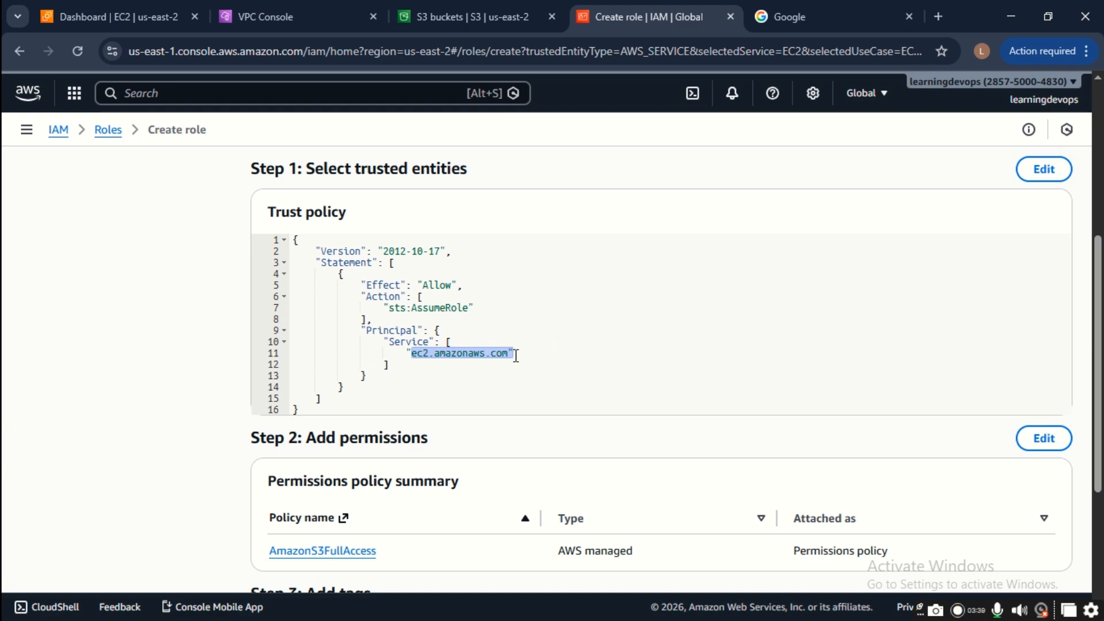
- Review the service principal in the new role's trust policy and the permissions policy summary
left_click(423, 351)
left_click_drag(418, 353, 502, 365)
left_click(499, 365)
scroll(497, 374, "down", 2)
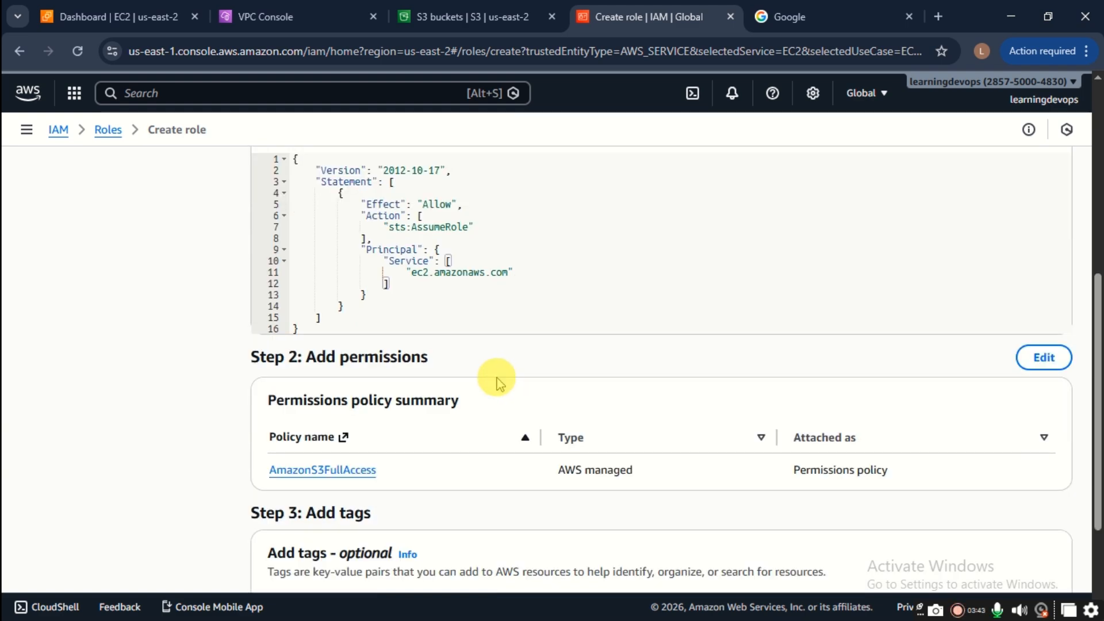
scroll(497, 381, "down", 2)
scroll(363, 389, "down", 2)
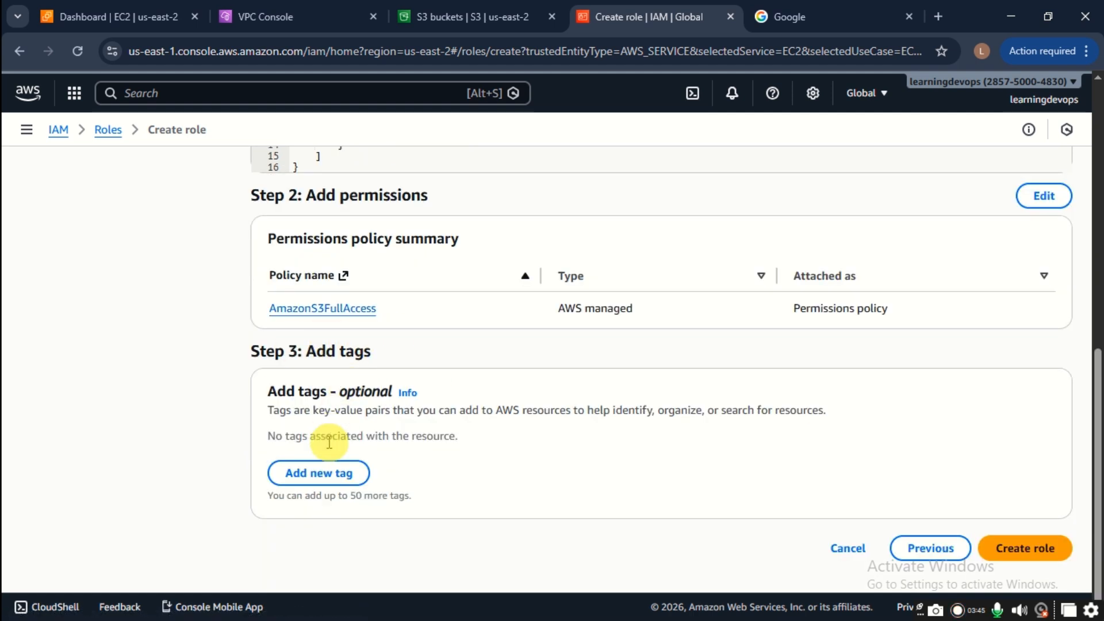
- Tag the role with key Name and value dev-role-s3-access, then create it and dismiss the notification
left_click(338, 474)
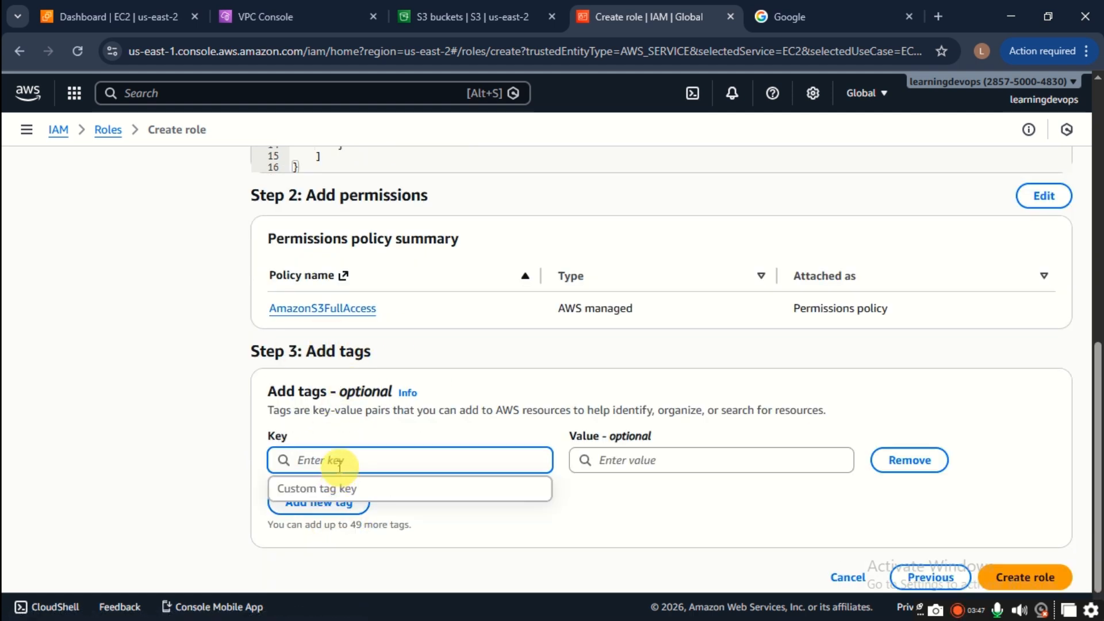
type("Name")
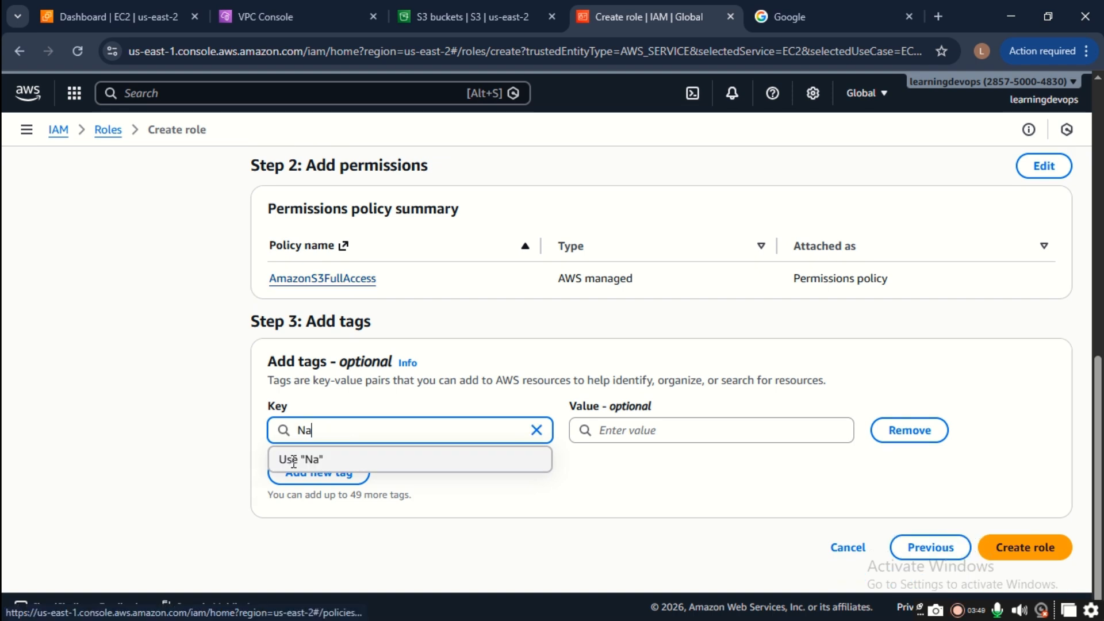
left_click(315, 469)
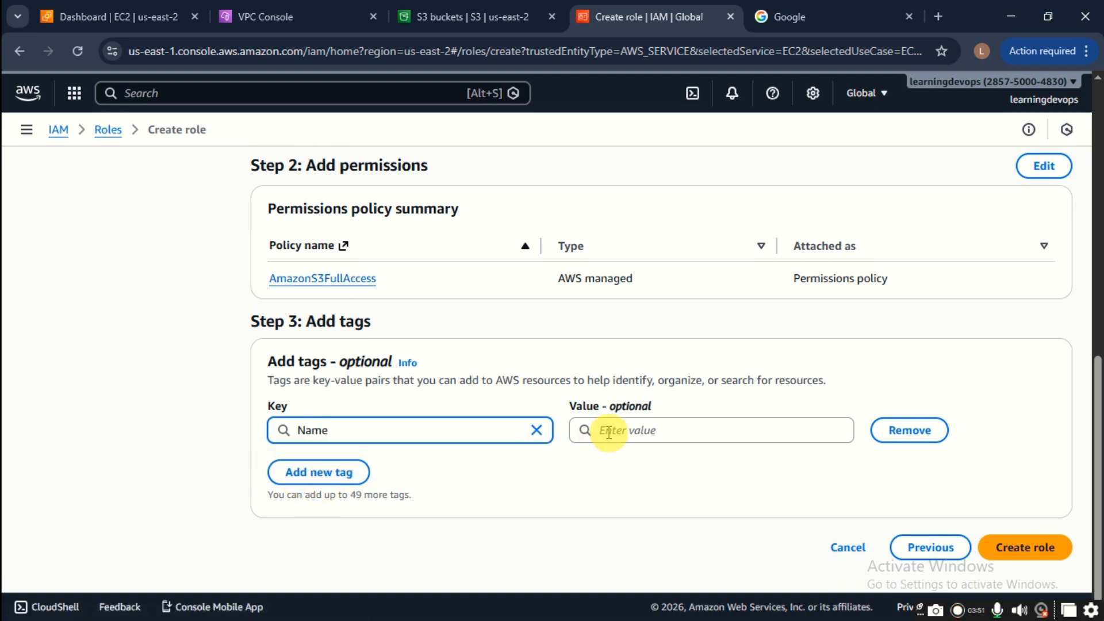
left_click(608, 430)
type("dev-role-s3-access")
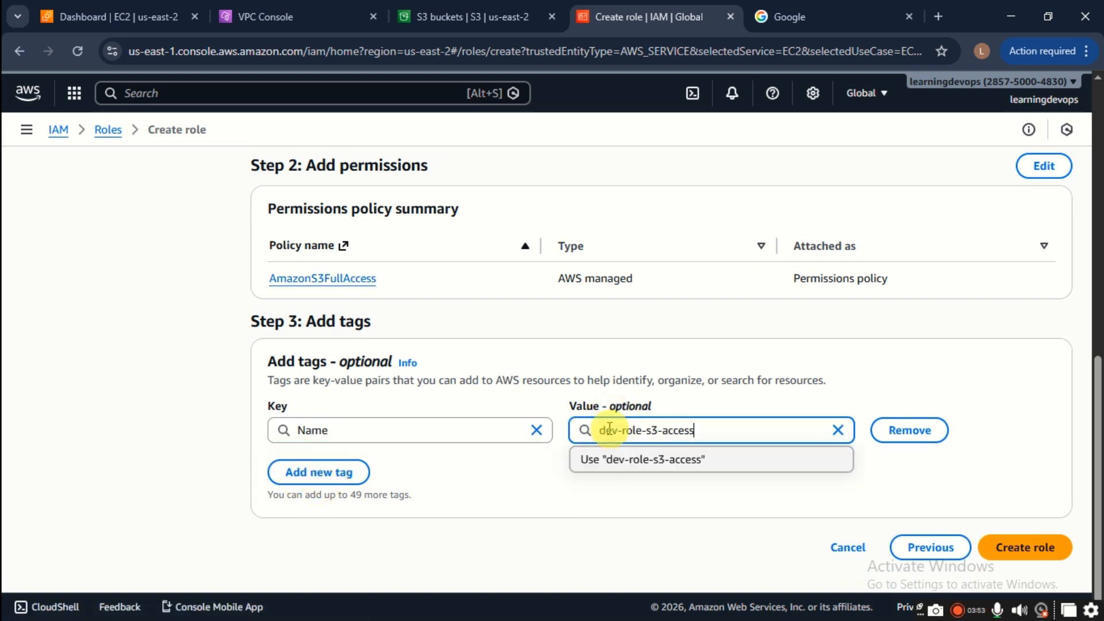
left_click(813, 457)
left_click(1028, 553)
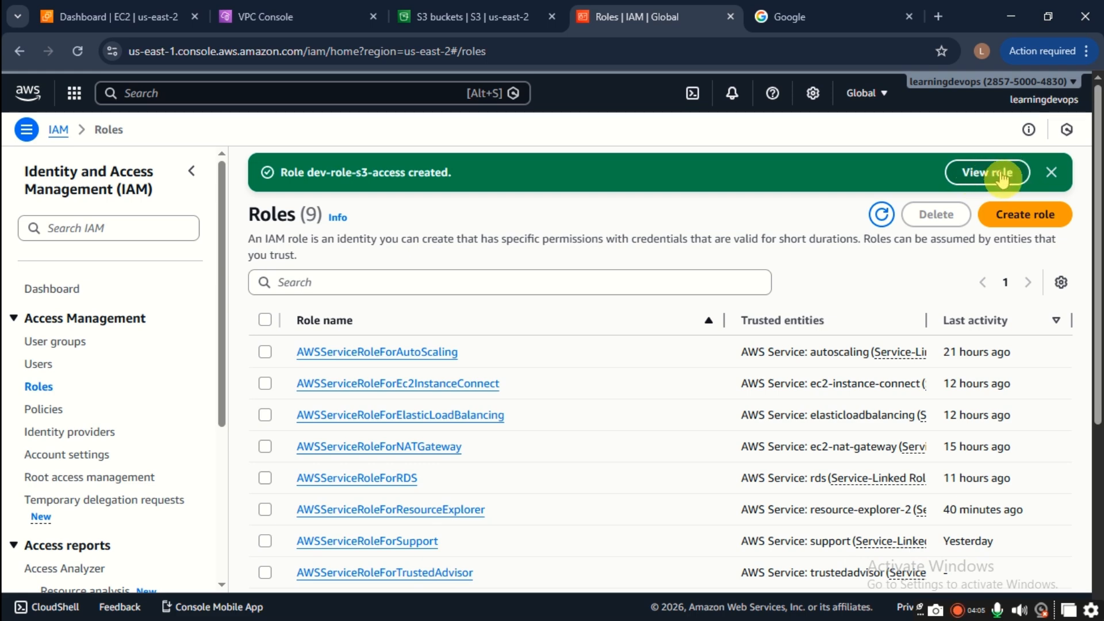
left_click(1050, 172)
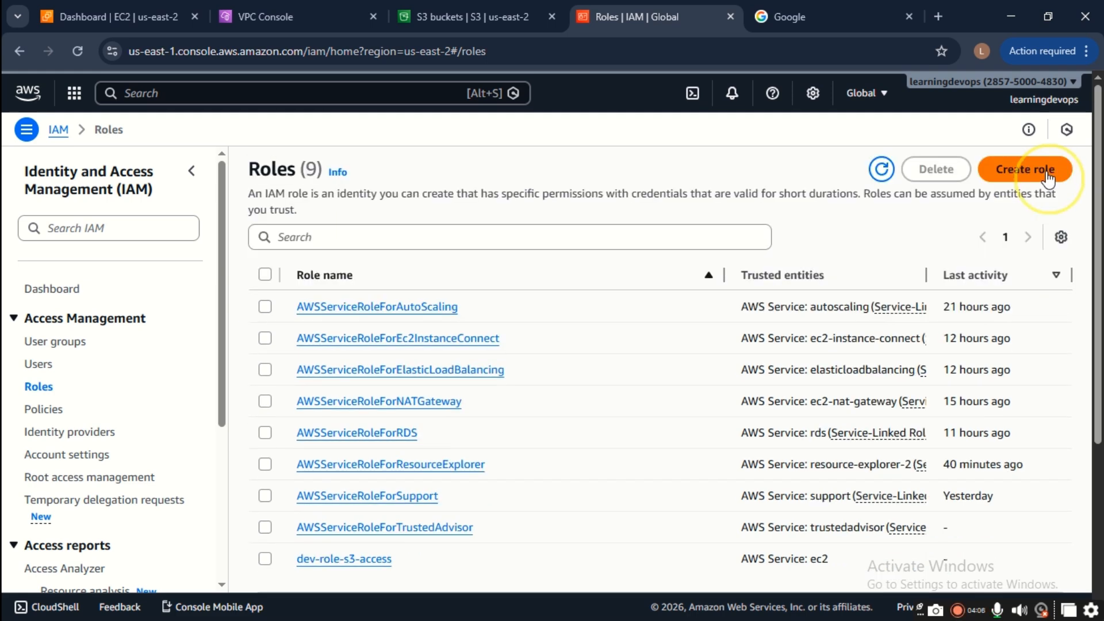
- Filter the roles list by s3 and open the details of dev-role-s3-access
left_click(347, 237)
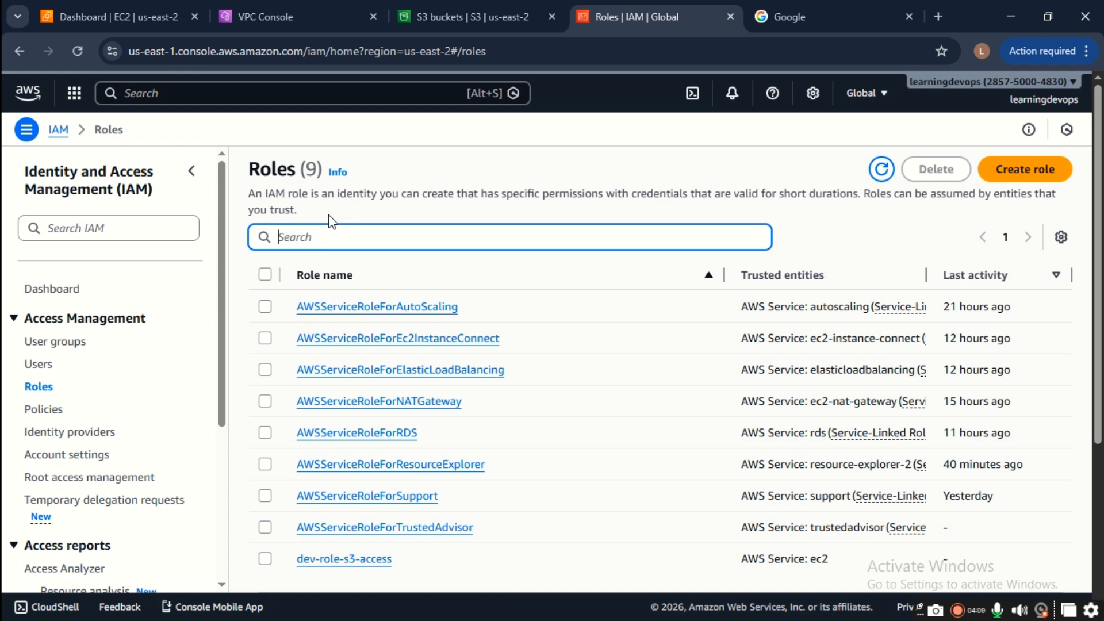
type("s3")
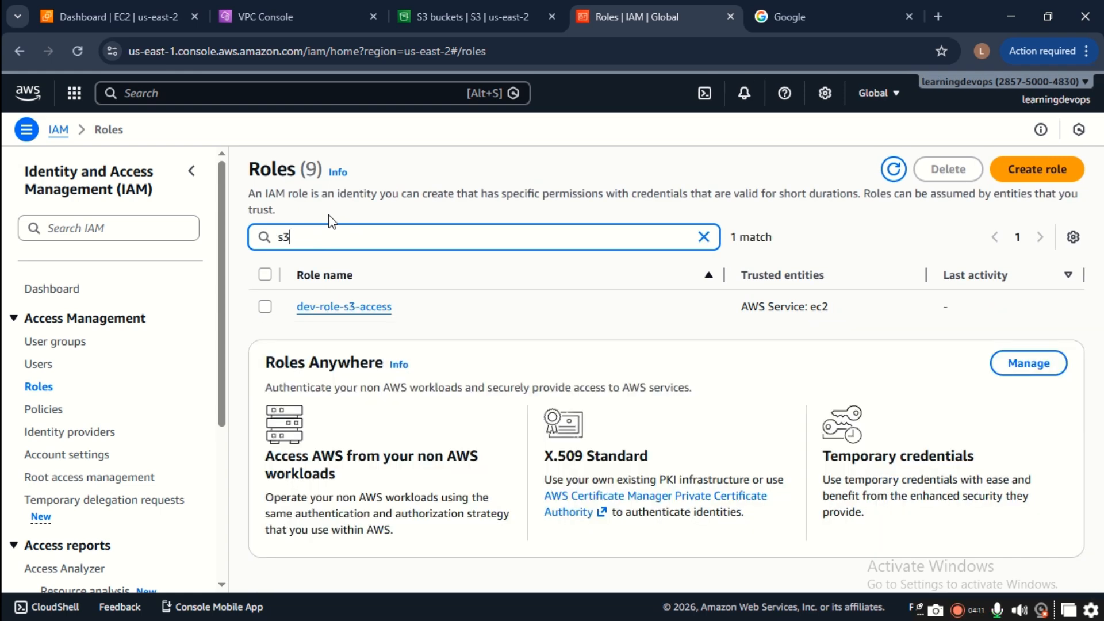
left_click(351, 313)
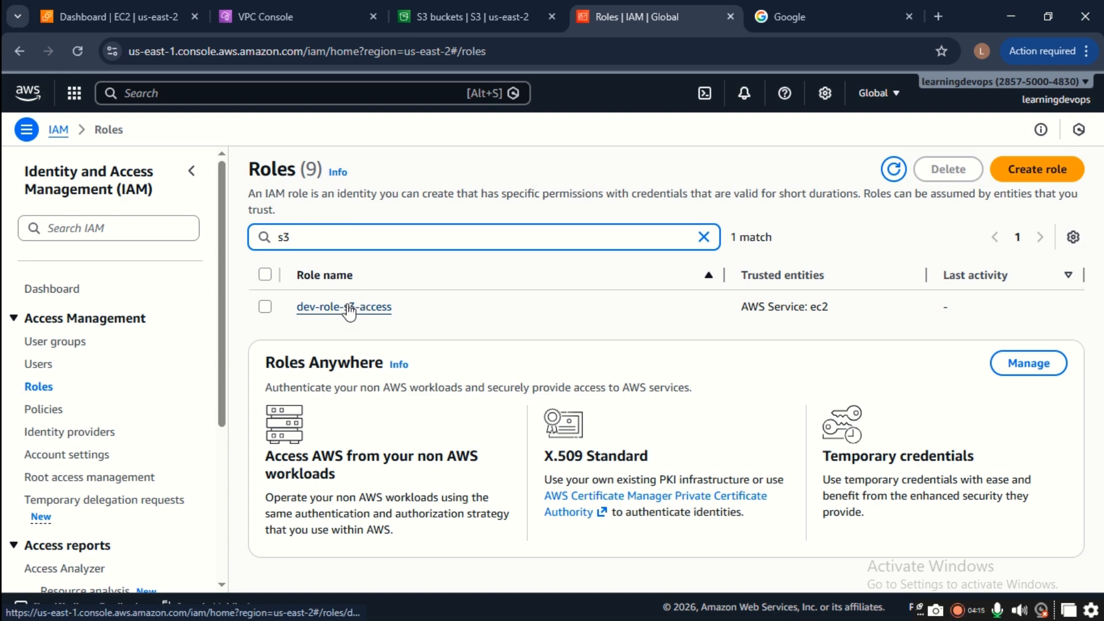
left_click(349, 311)
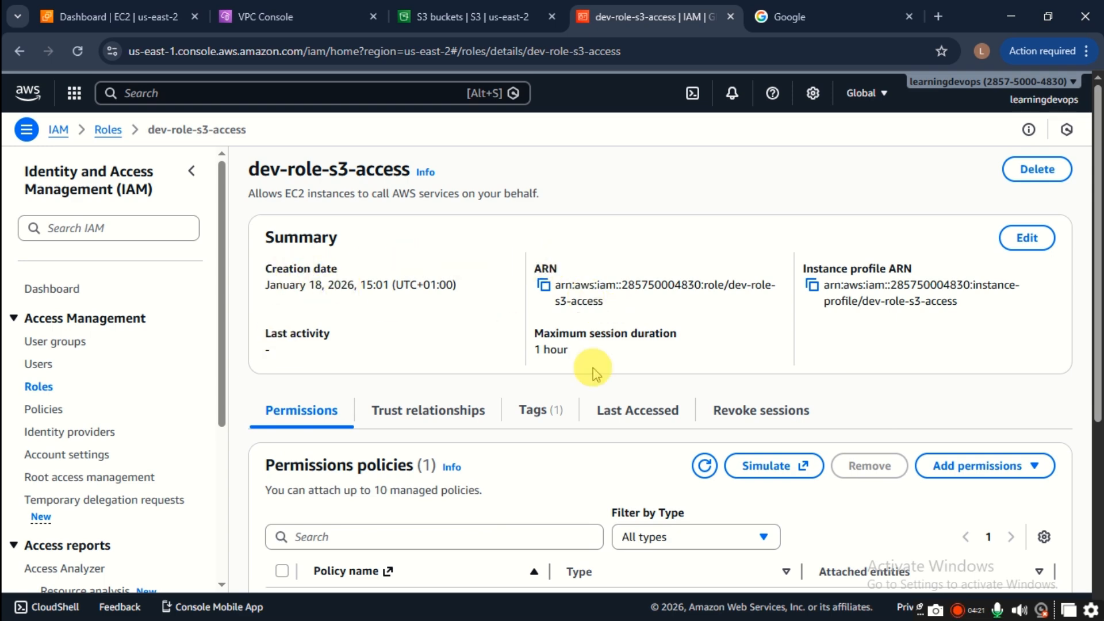
- Check the role's permissions policies, tags and trust relationships, and return to the roles list
scroll(595, 374, "down", 3)
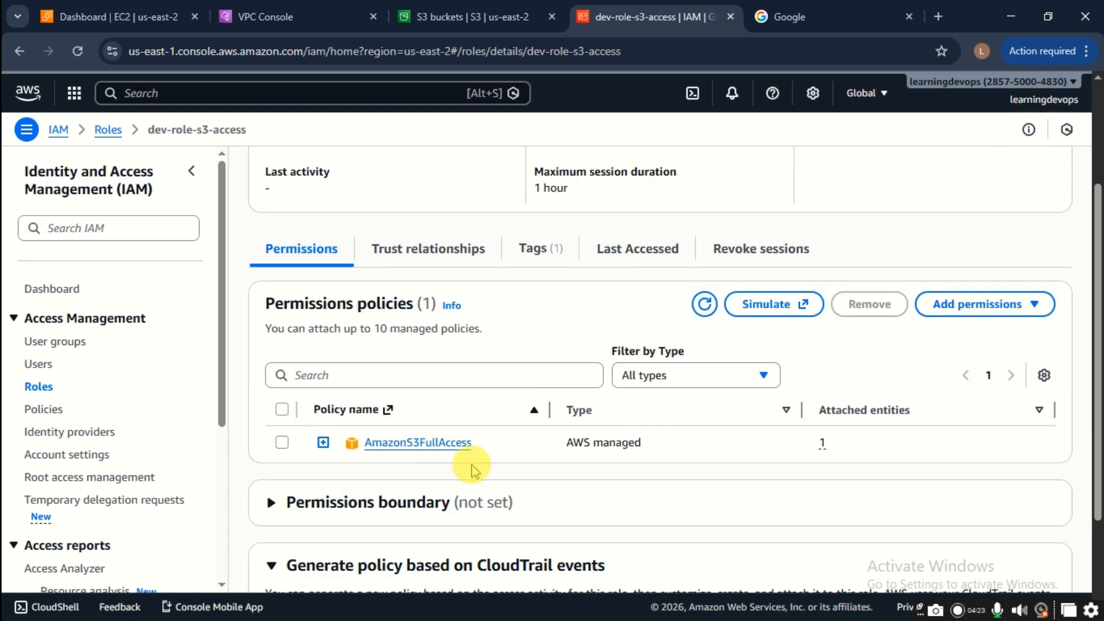
left_click(558, 246)
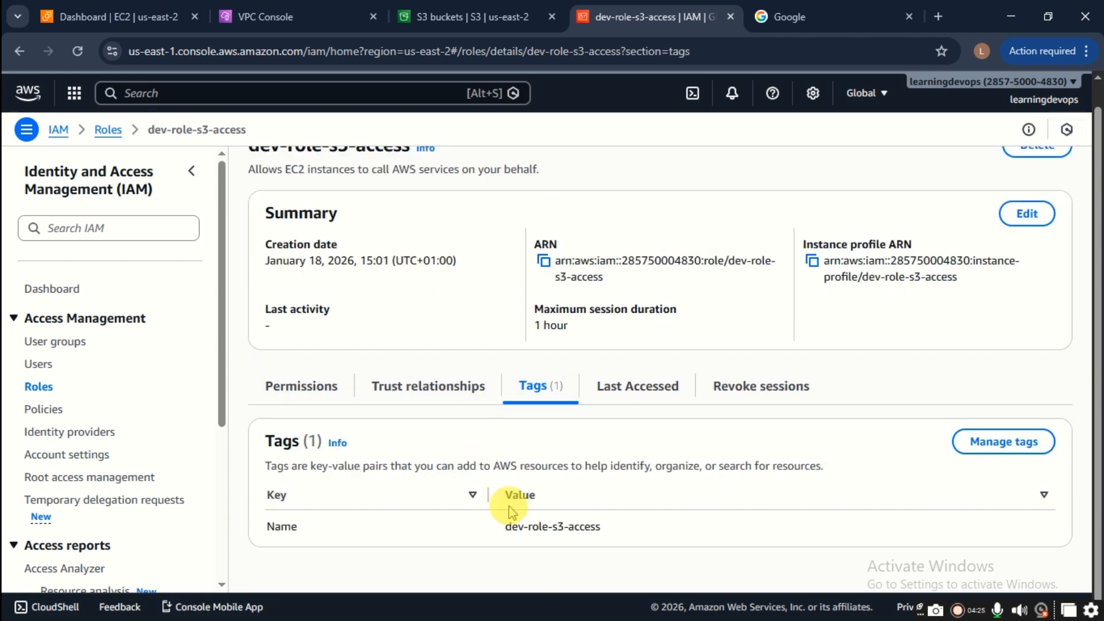
left_click(426, 393)
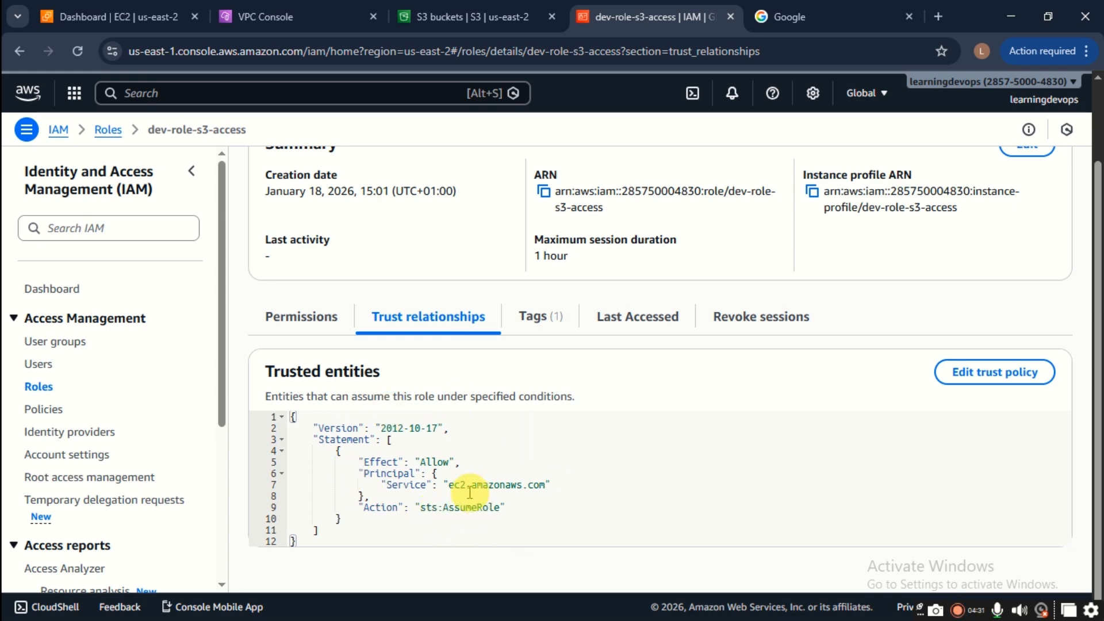
left_click_drag(449, 485, 500, 484)
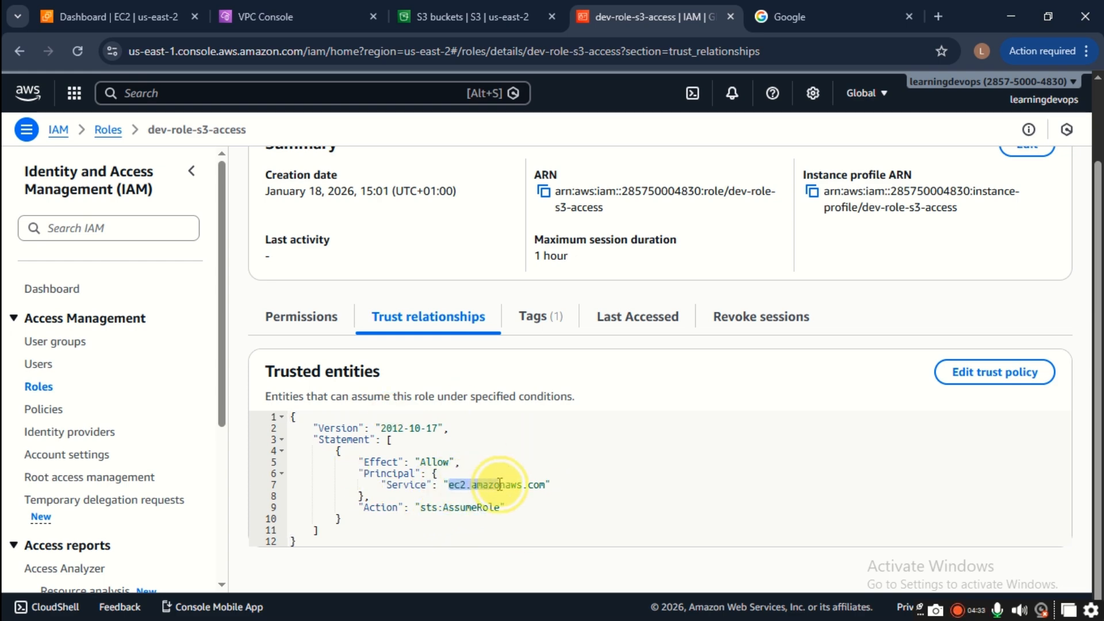
left_click(329, 318)
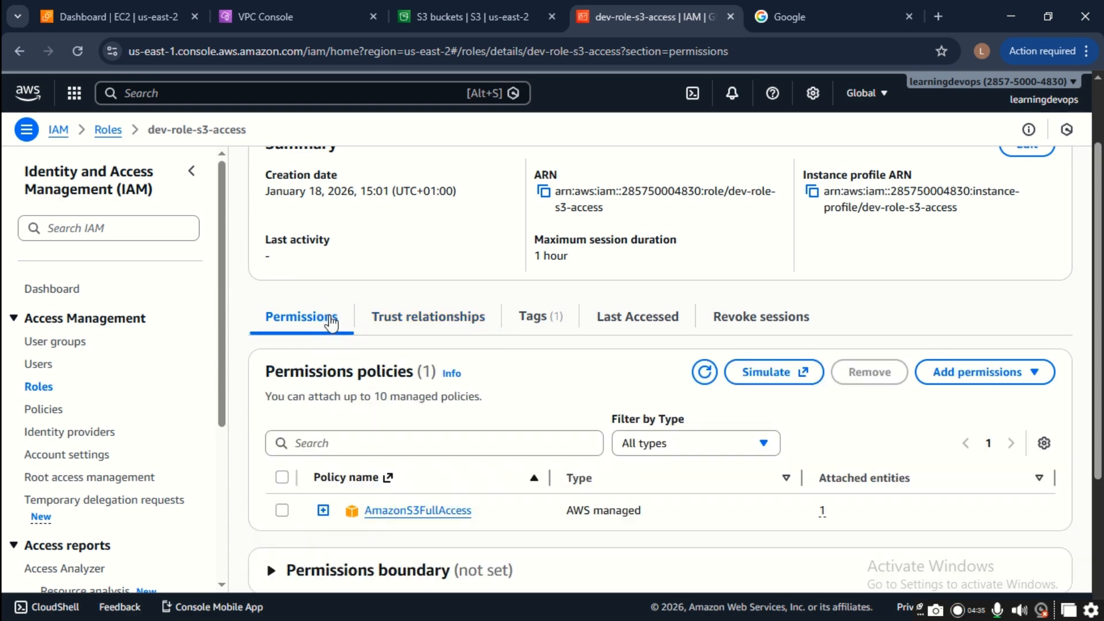
scroll(485, 449, "down", 4)
scroll(493, 449, "up", 5)
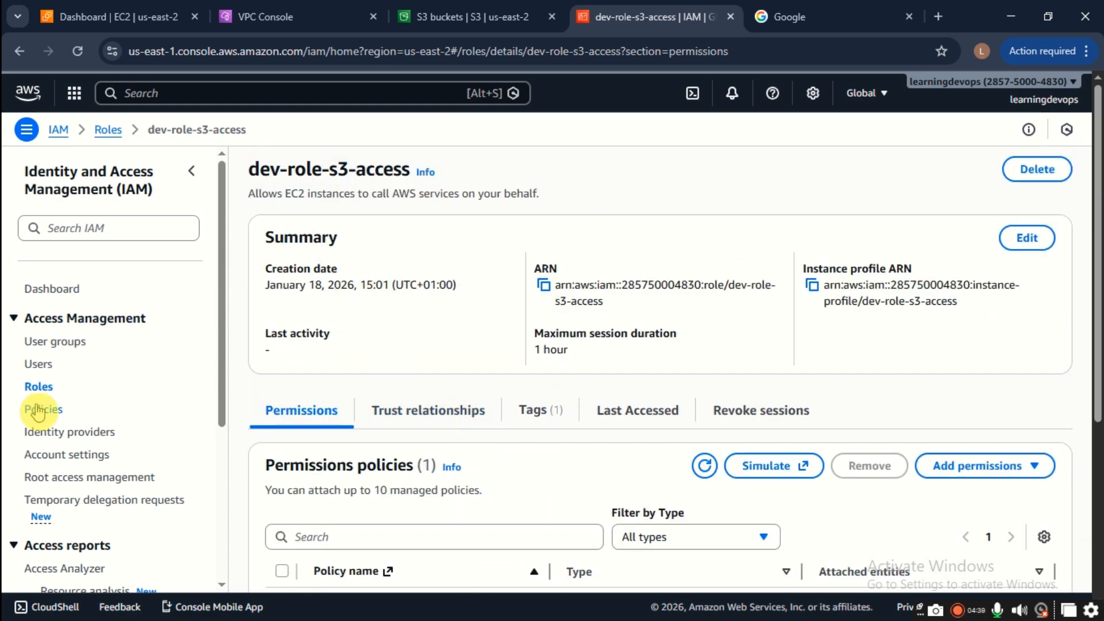
left_click(39, 387)
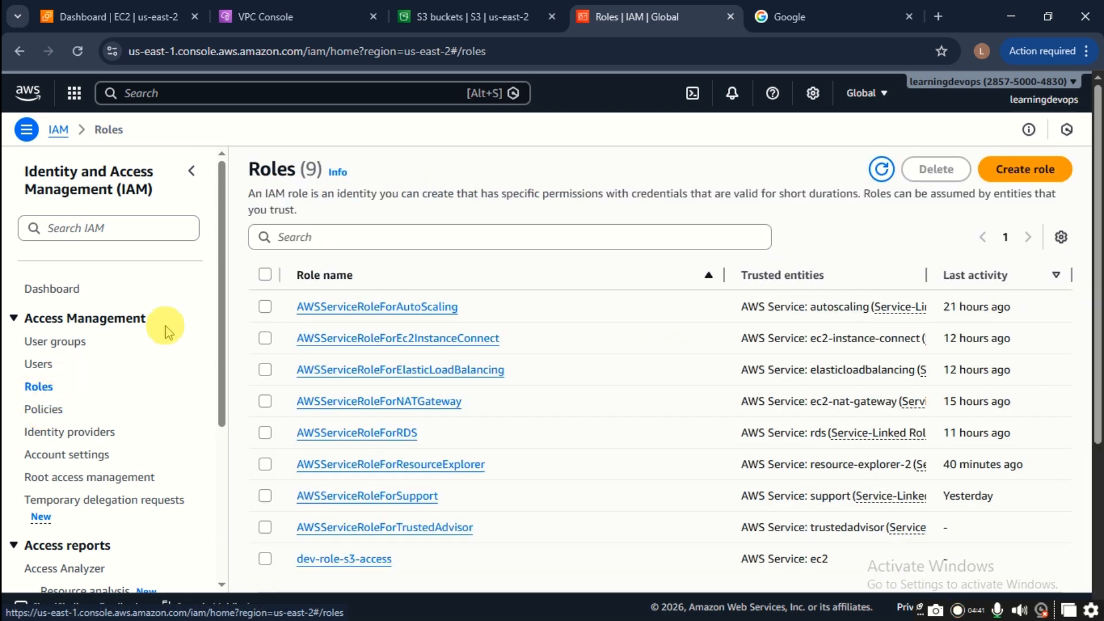
left_click(373, 242)
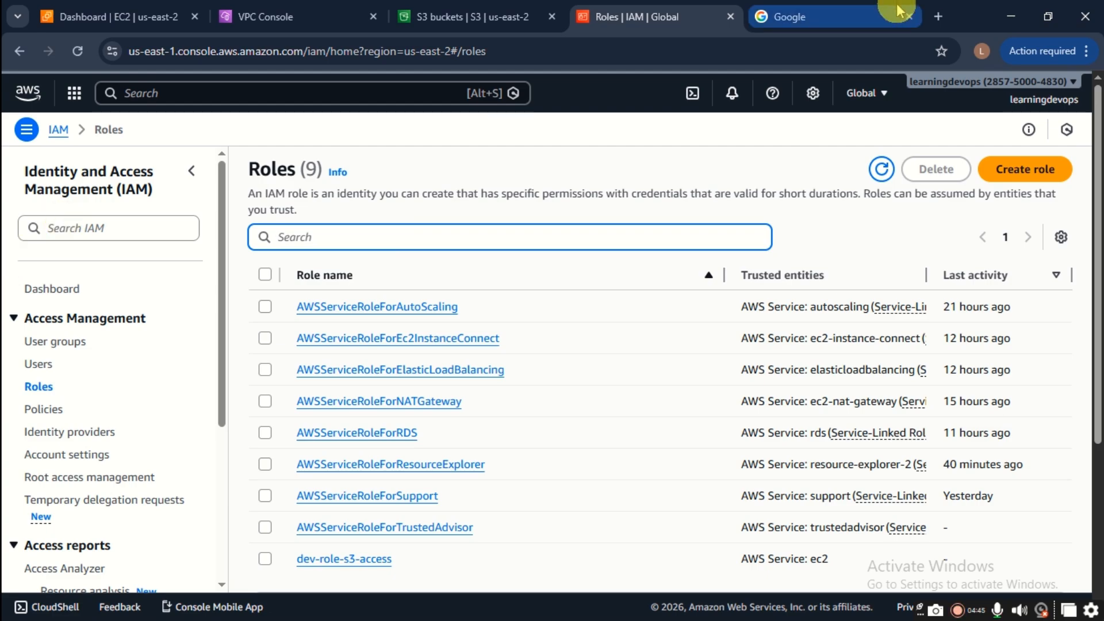
- Switch to the naming convention spreadsheet in WPS Office, maximize it and look up the key pair and bastion host names
left_click(1010, 16)
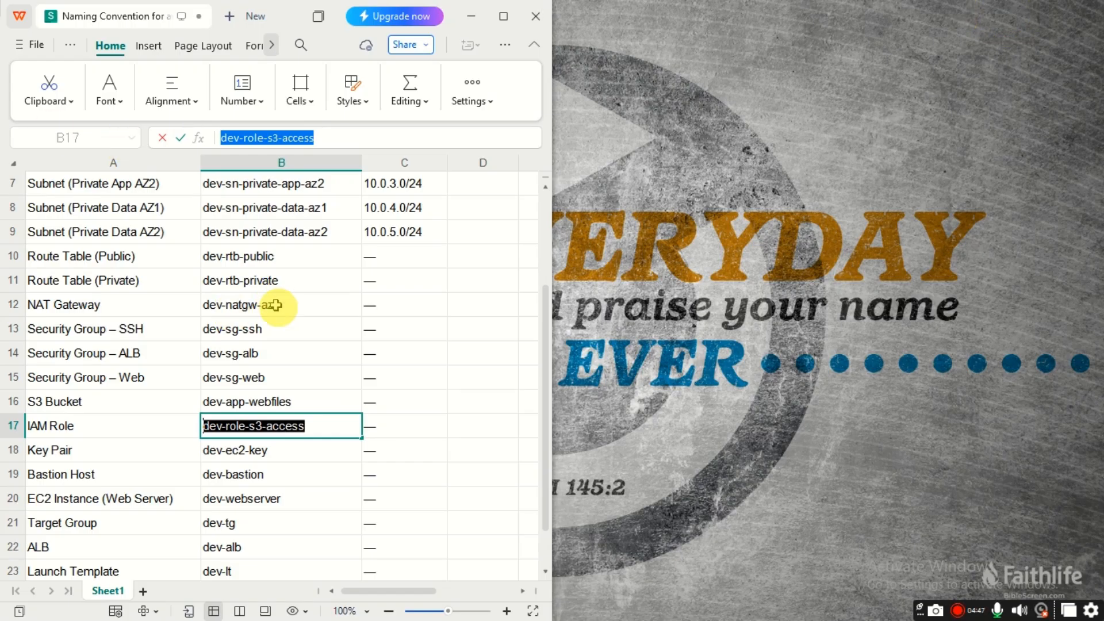
left_click(502, 17)
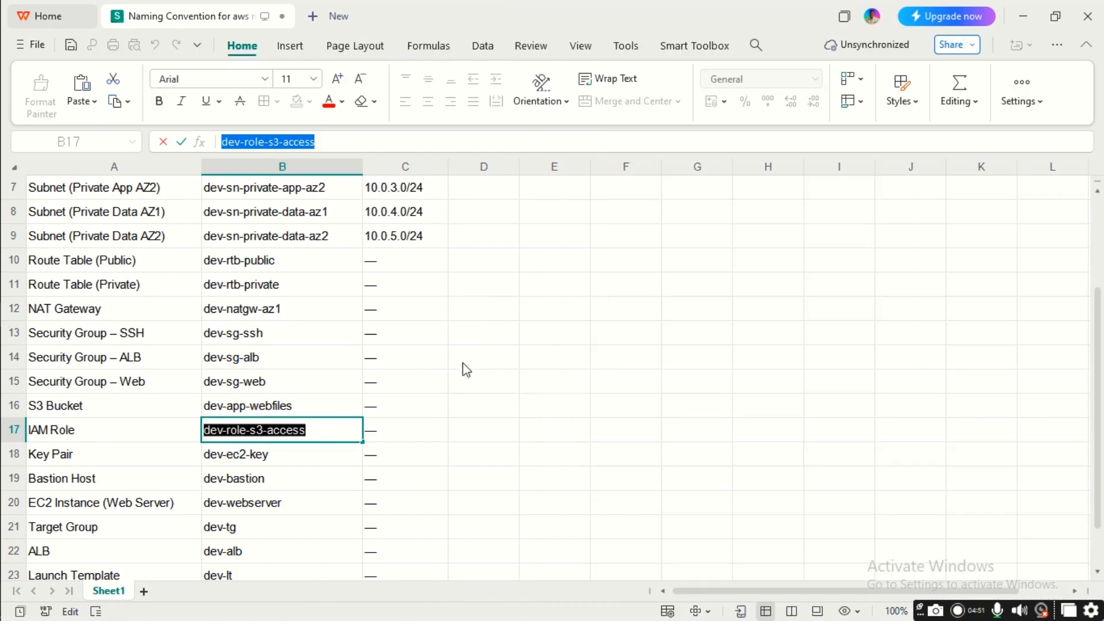
left_click(145, 449)
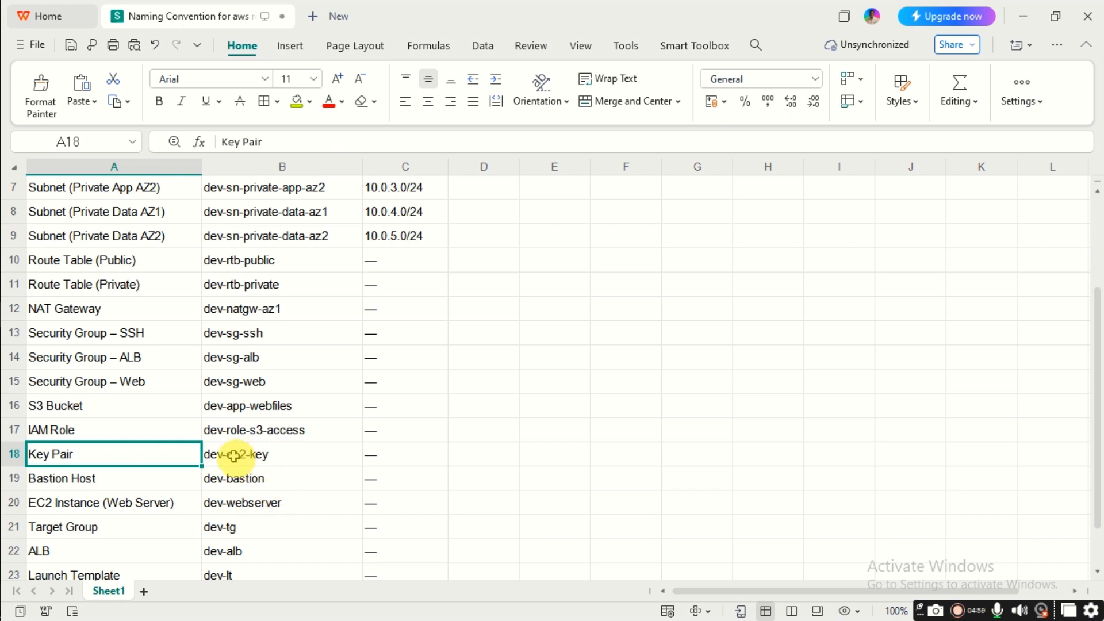
left_click(239, 487)
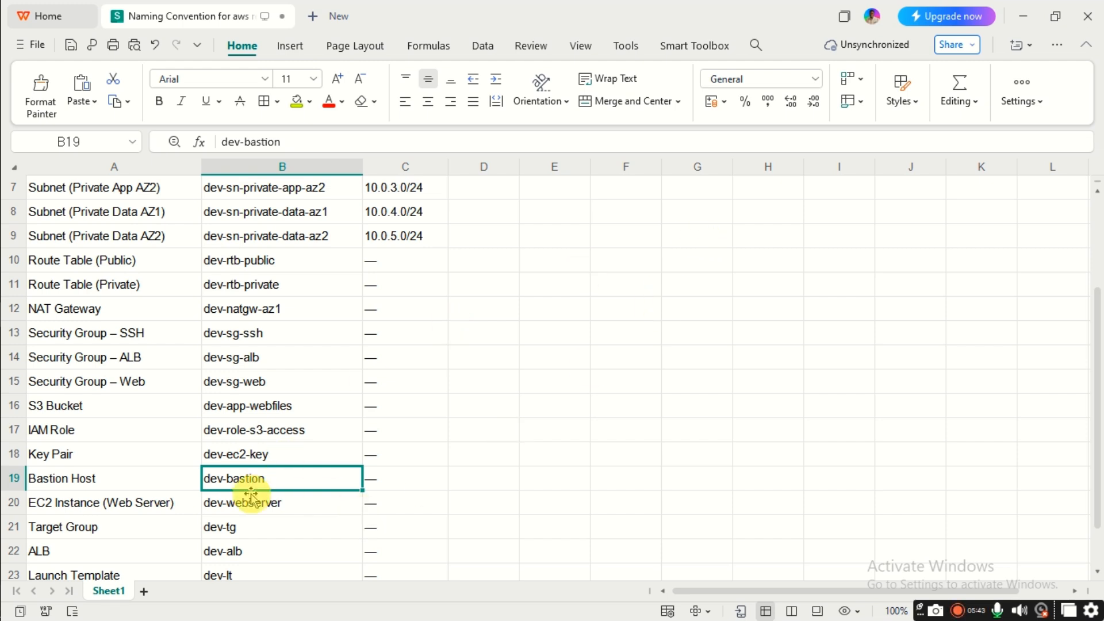
- Minimize the naming convention spreadsheet and switch back to the browser with the AWS console
left_click(1026, 14)
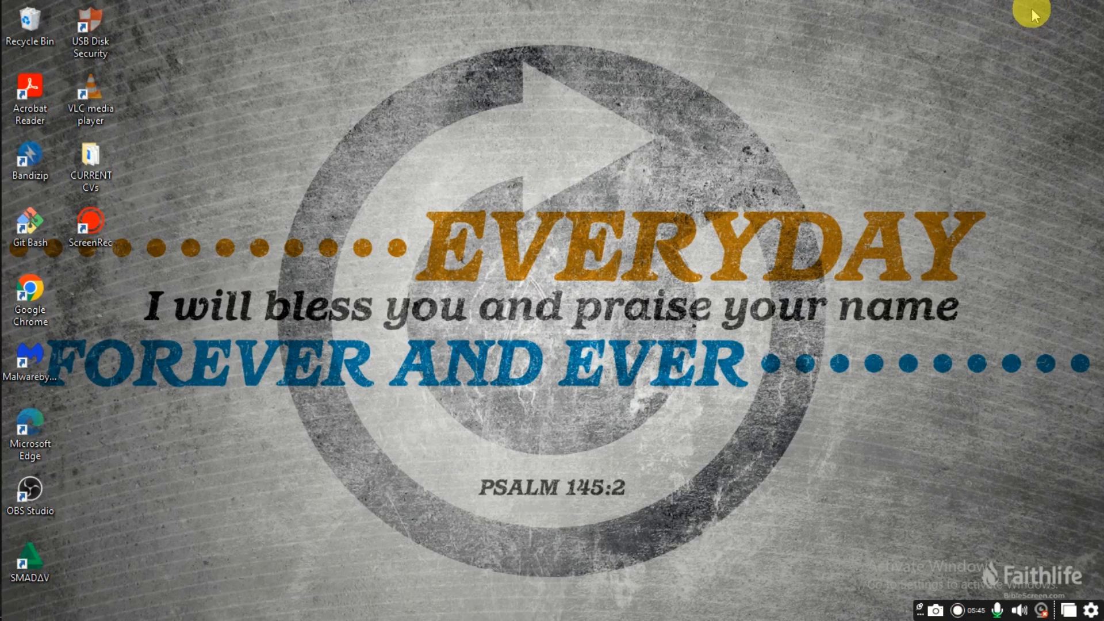
left_click(29, 260)
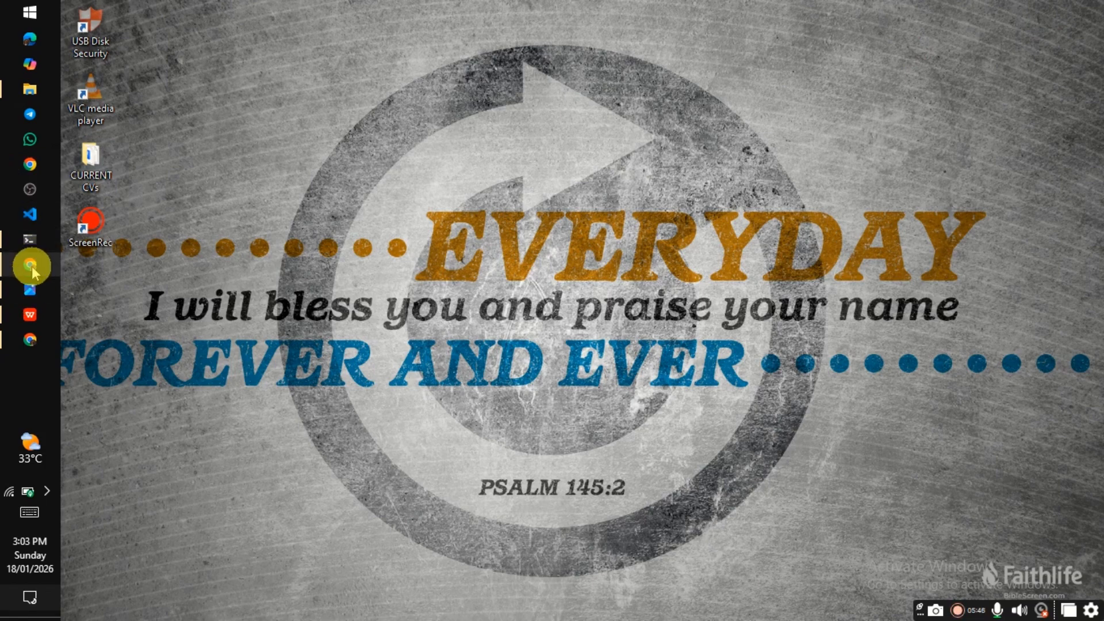